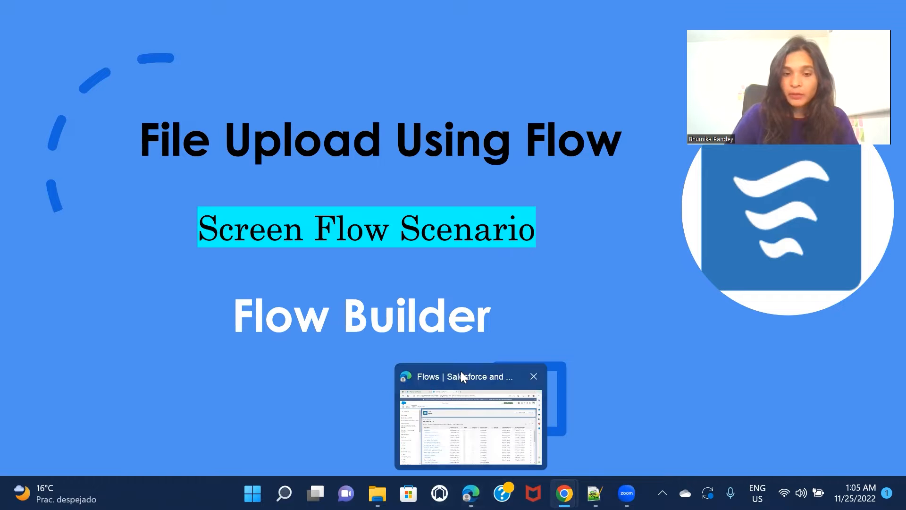
Step: Switch to the Salesforce Setup window and create a new Screen Flow from the Flows page
click(449, 426)
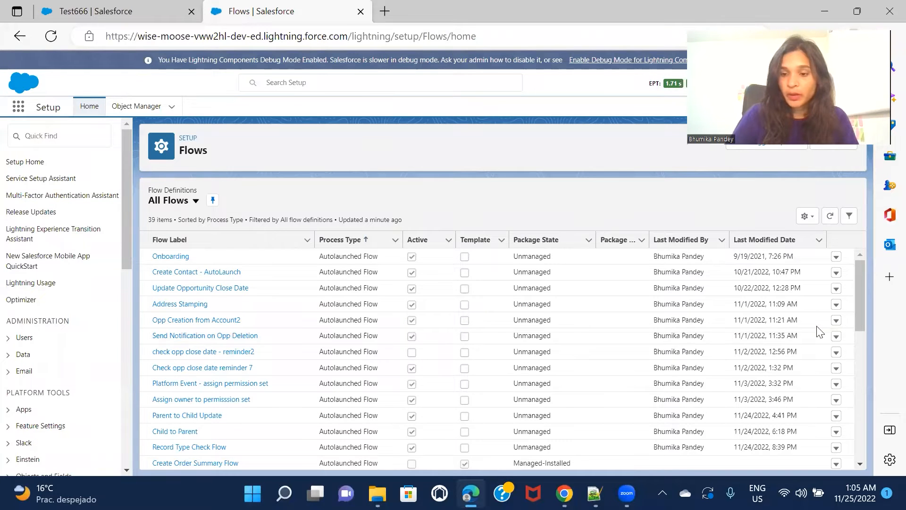
click(824, 140)
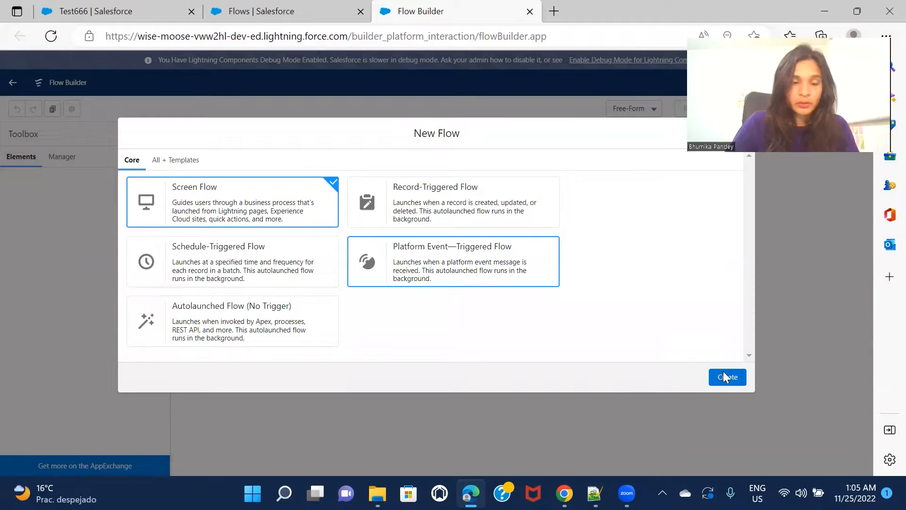
click(723, 372)
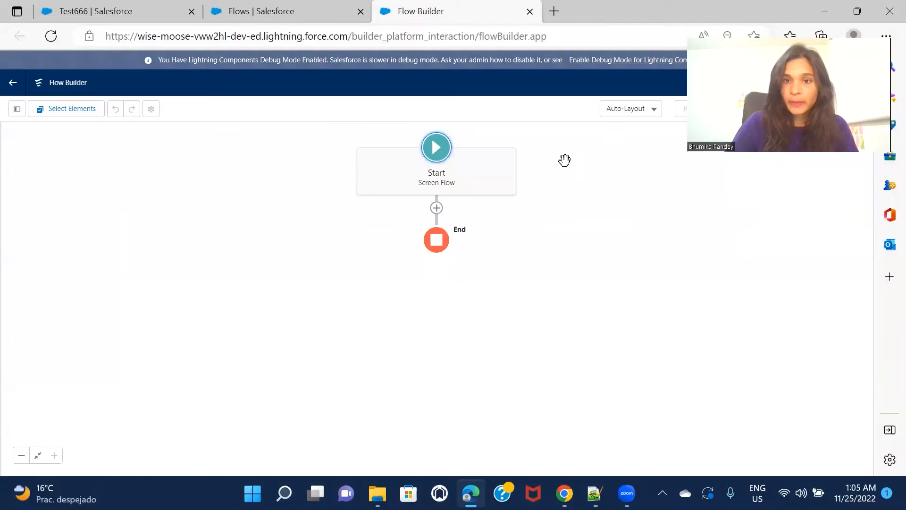
Step: Set the flow canvas to Free-Form layout and move the Start element closer to the toolbox
click(630, 109)
click(639, 150)
drag(472, 166, 228, 162)
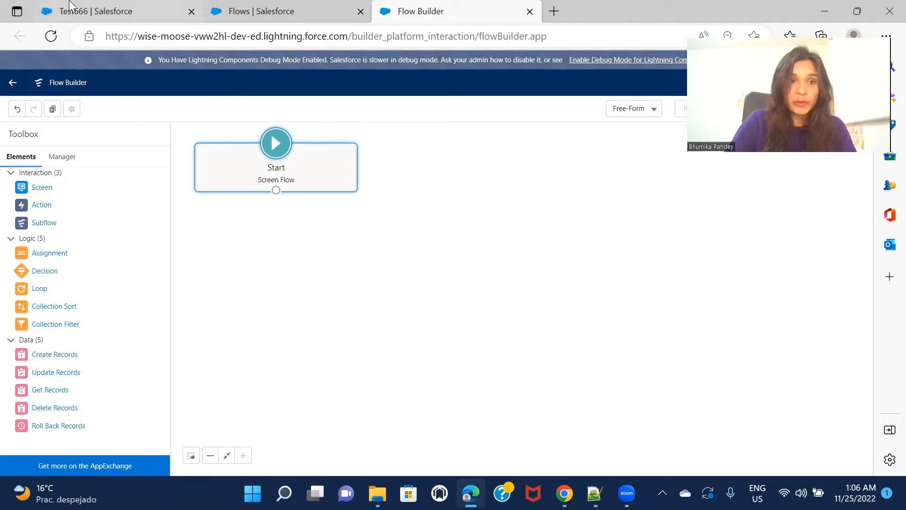
Step: Examine the File Upload Flow component and the related lists on the Test666 account page
click(94, 11)
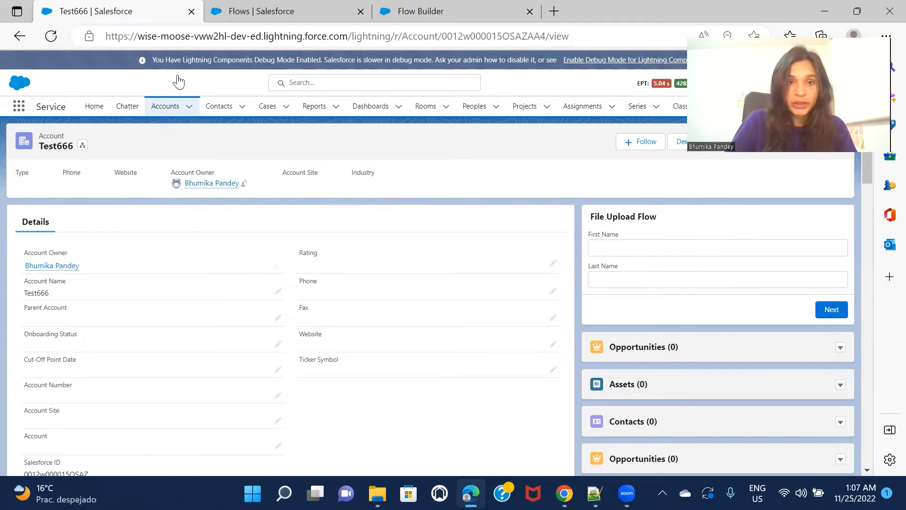
click(236, 11)
click(106, 10)
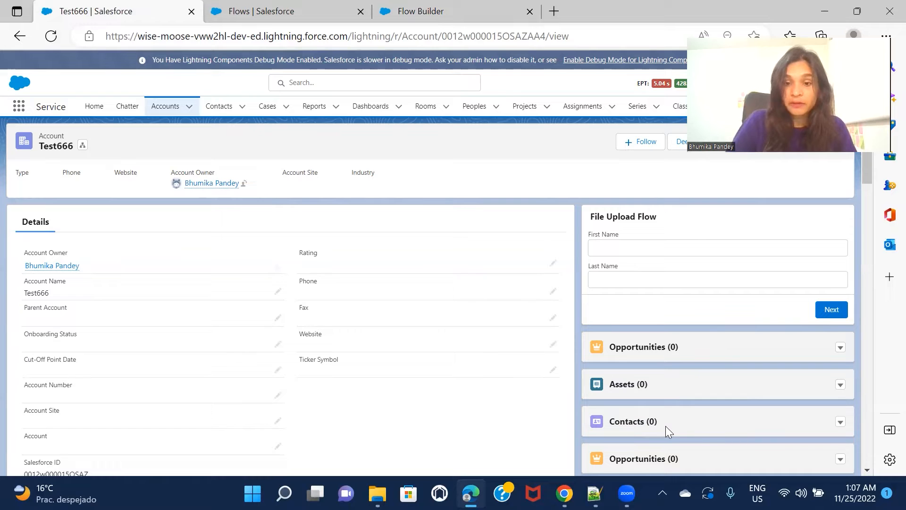
Step: Return to the flow, move its browser tab beside the account tab, and add a Screen element labelled Contact Info below Start
click(302, 11)
click(408, 11)
drag(371, 21, 295, 24)
drag(42, 189, 261, 220)
click(696, 184)
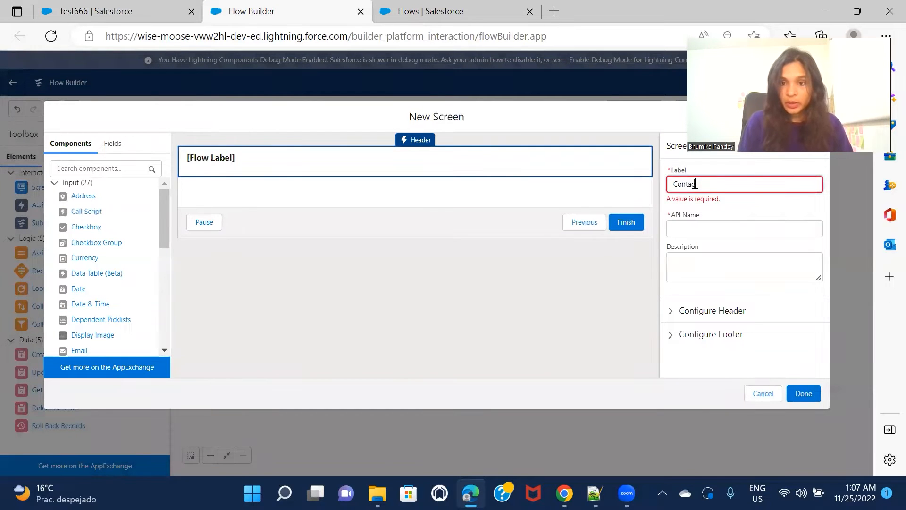
text(Contact Info)
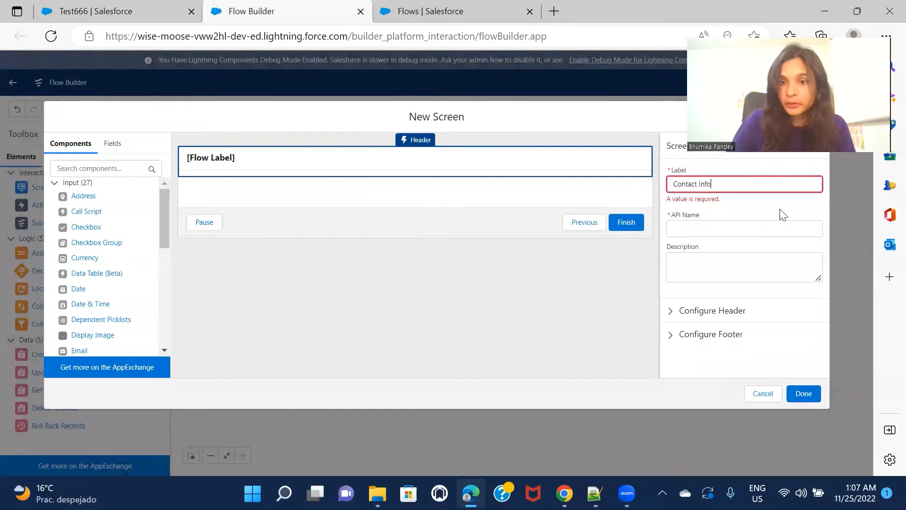
click(263, 194)
Step: Add a Text input component labelled First Name to the Contact Info screen
click(89, 169)
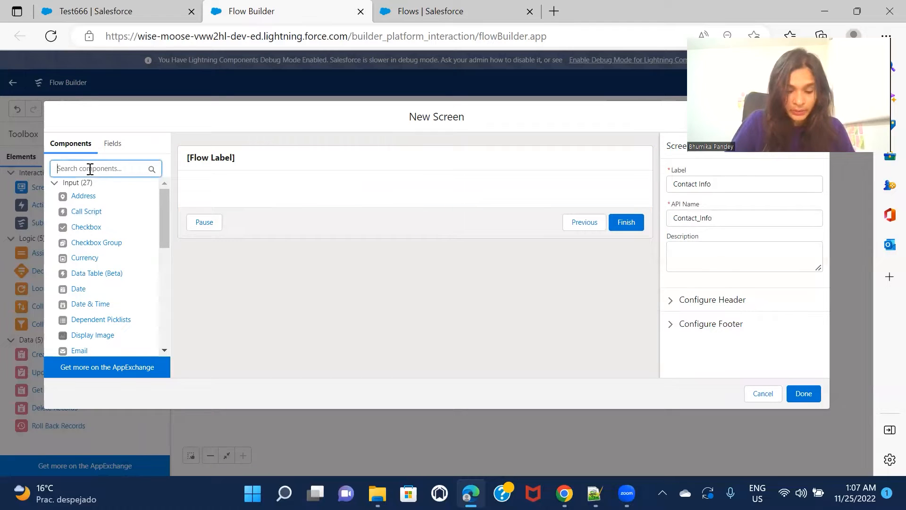
text(te)
drag(77, 242, 222, 192)
click(748, 184)
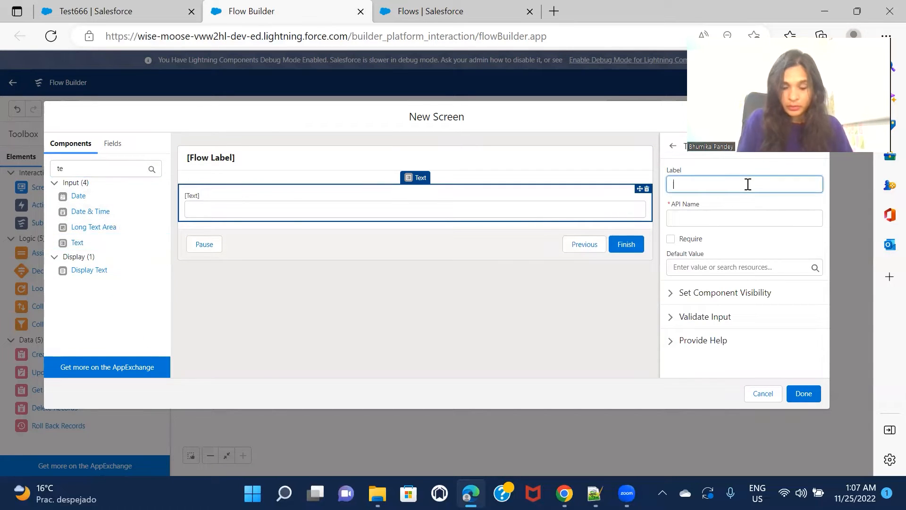
text(First Name)
click(750, 249)
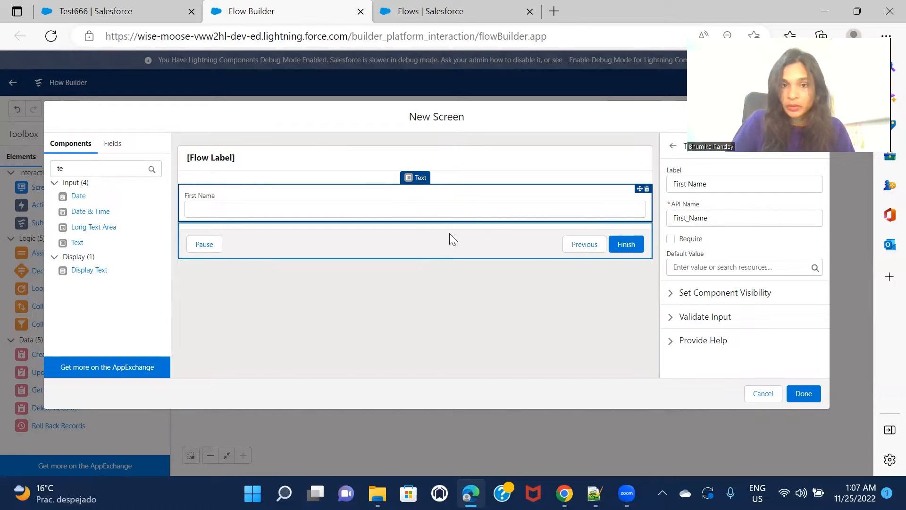
Step: Add a second Text input labelled Last Name below First Name and finish the screen
drag(78, 247, 213, 225)
click(681, 184)
text(La)
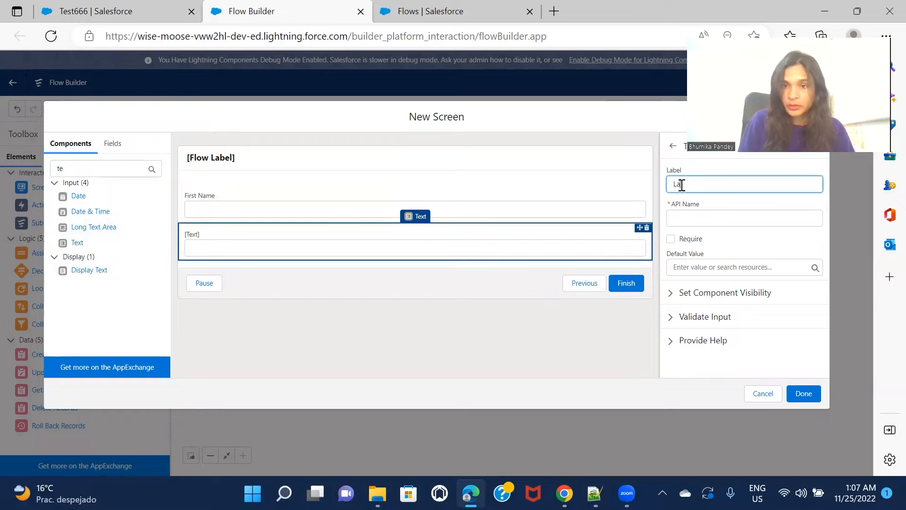
text(st Name)
click(737, 252)
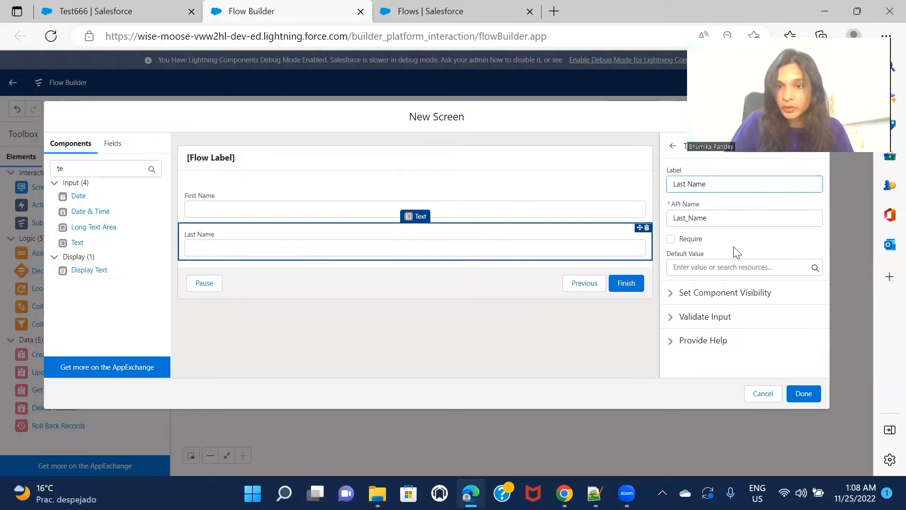
click(803, 394)
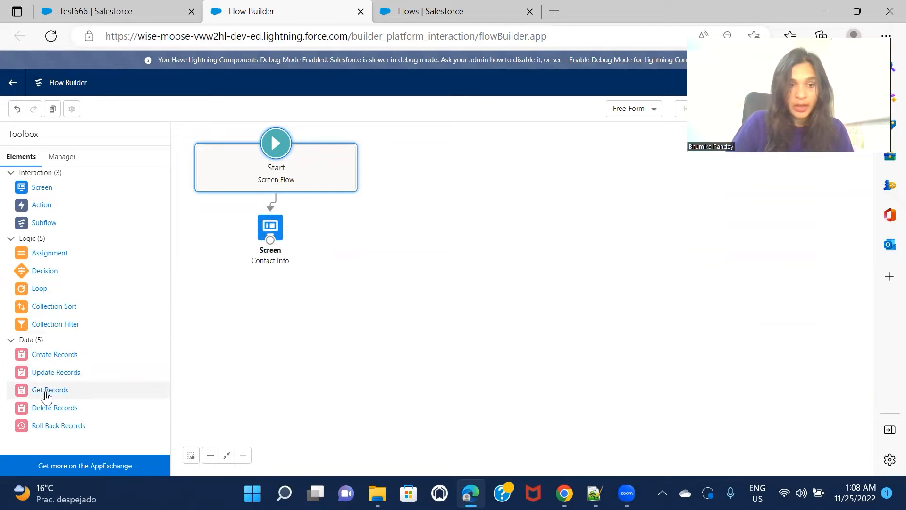
drag(44, 353, 260, 303)
text(Create Contact)
click(398, 250)
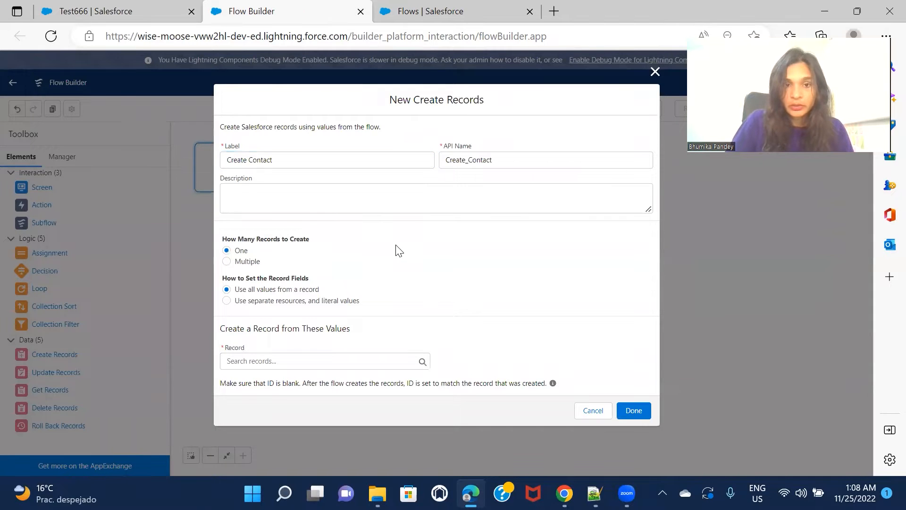
click(655, 72)
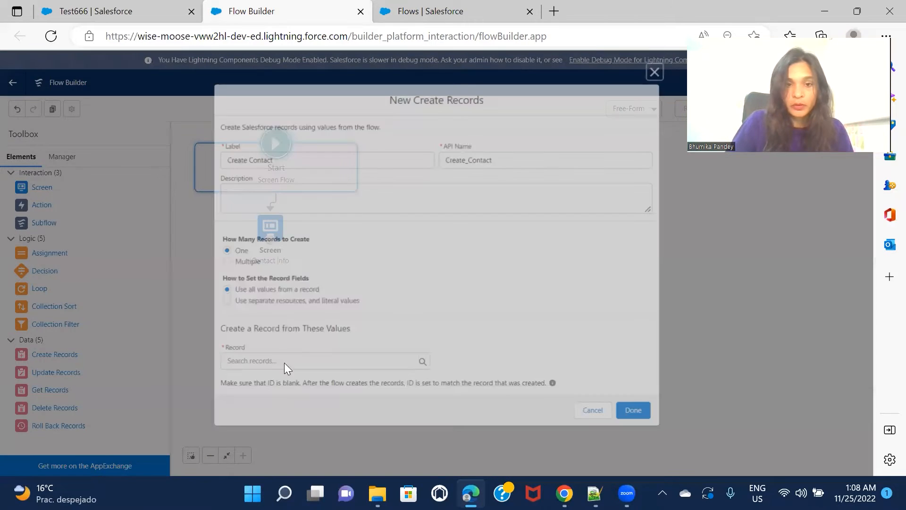
double_click(274, 236)
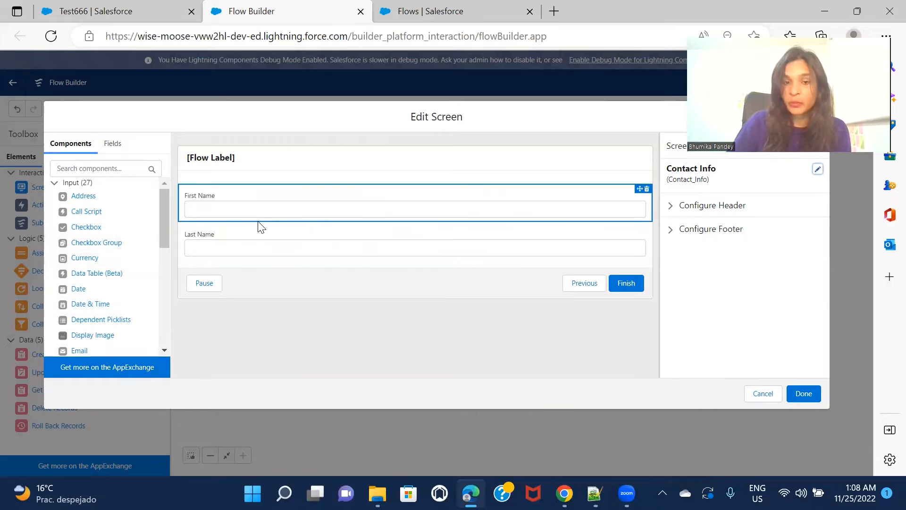
click(755, 398)
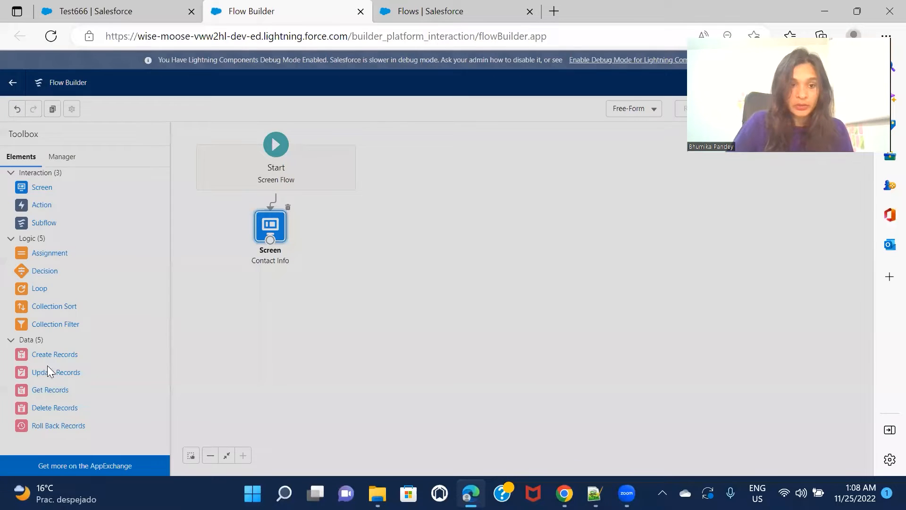
Step: Add a Create Records element labelled Create Contact below the screen, using separate resources and literal values for the Contact object
drag(50, 356, 264, 295)
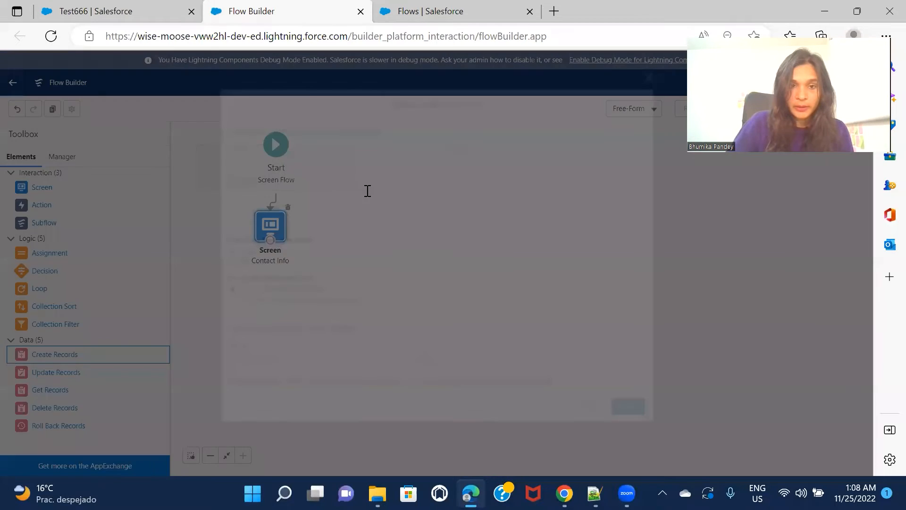
text(Create Contact)
click(388, 269)
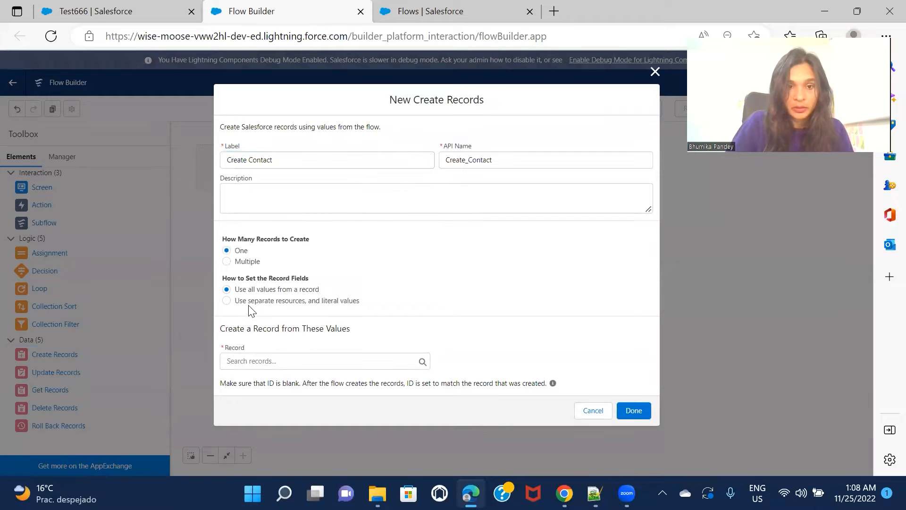
click(277, 305)
click(298, 368)
text(Cont)
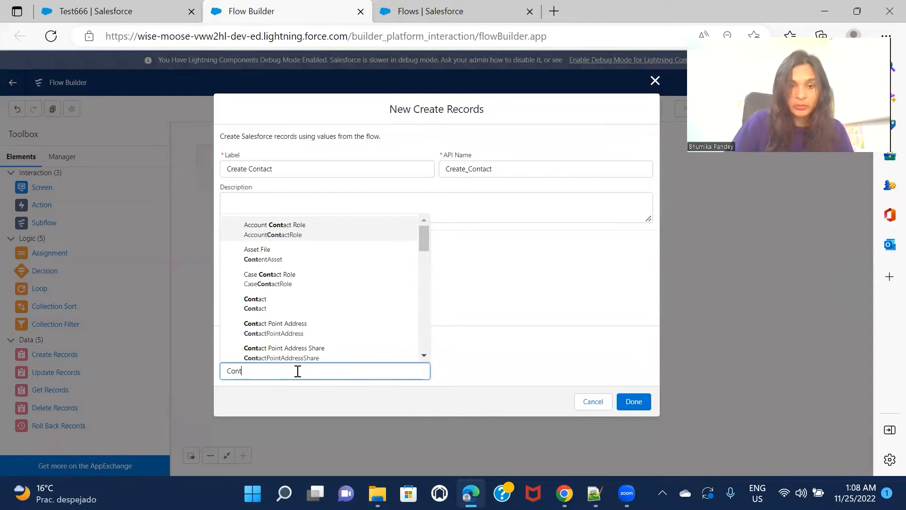
click(342, 305)
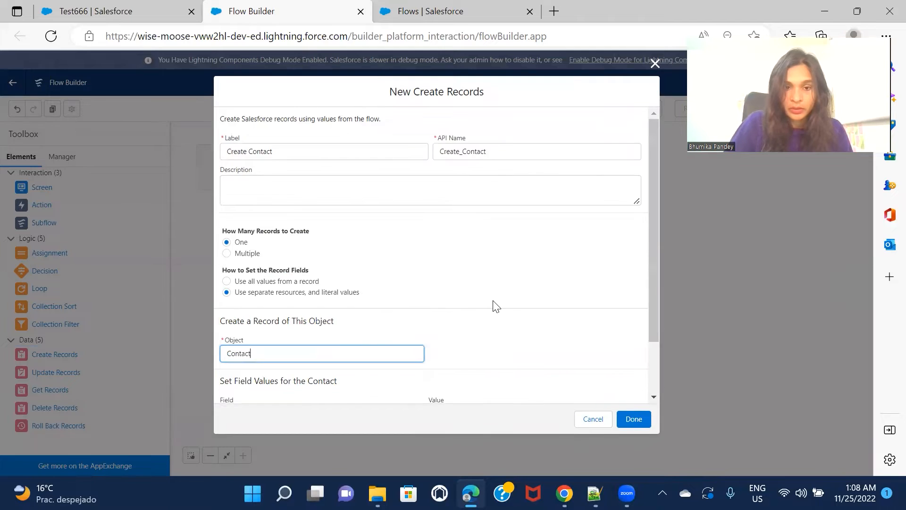
Step: Map the contact's FirstName field to the First_Name screen component
click(314, 348)
text(Fist)
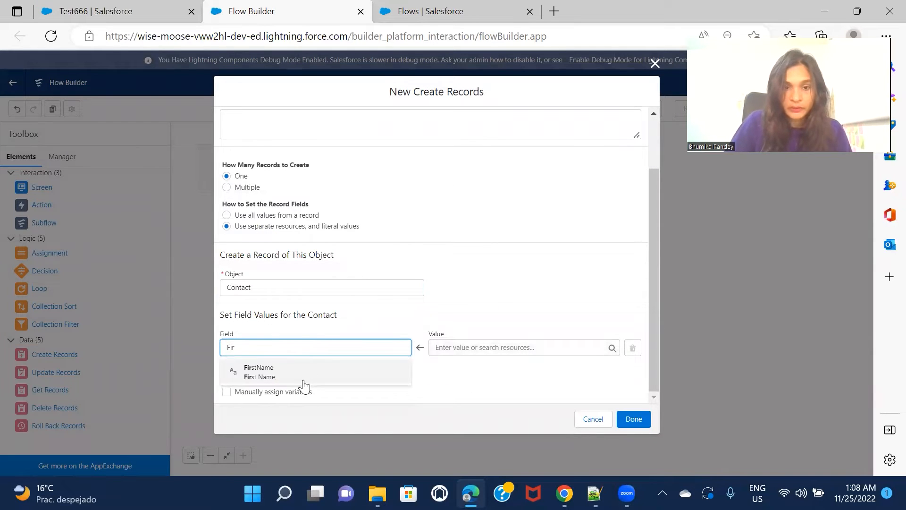
click(301, 377)
click(473, 348)
text(fir)
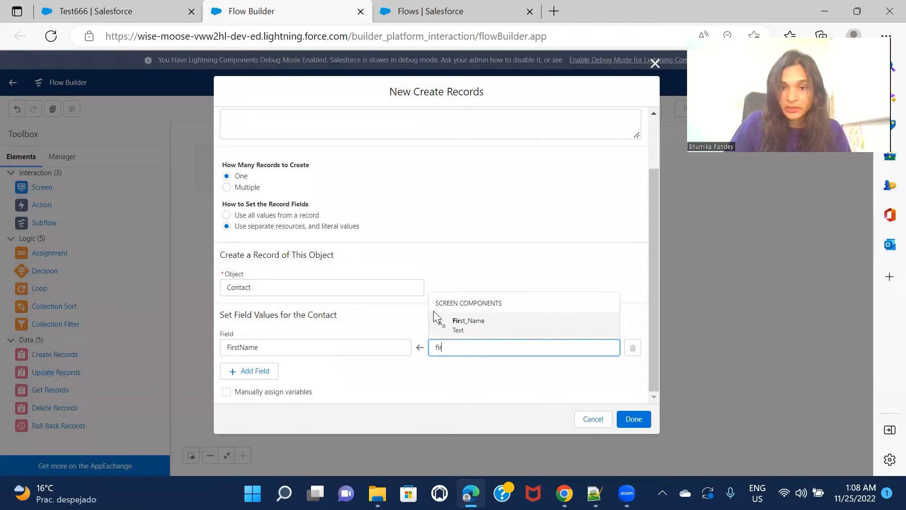
click(465, 324)
Step: Add another field row that maps the contact's LastName to the Last_Name screen component
click(262, 370)
click(298, 382)
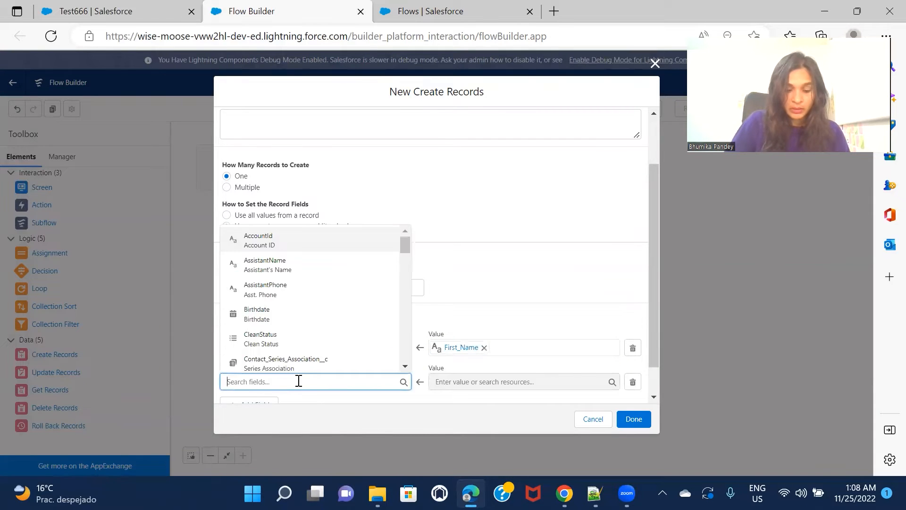
text(Las)
click(293, 355)
click(463, 381)
text(las)
click(485, 361)
scroll(540, 325, down, 1)
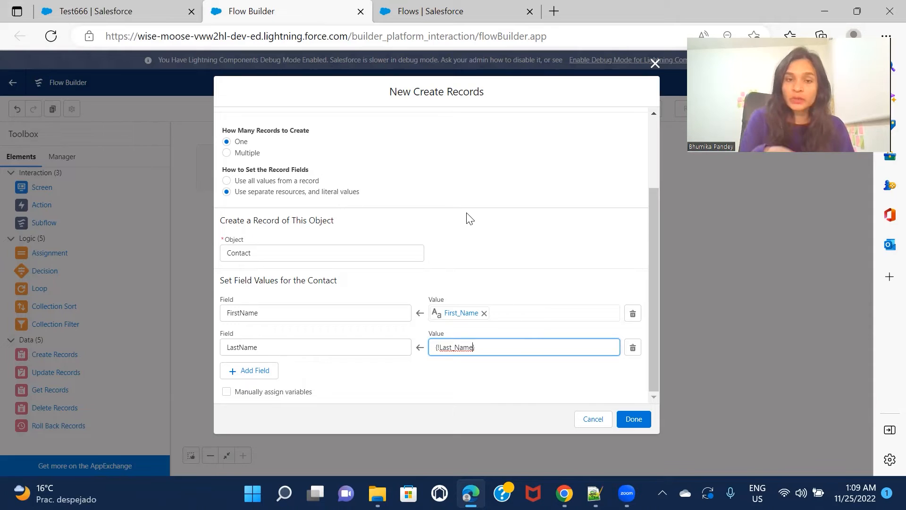
Step: Add a third field row to the Create Contact element and choose AccountId as its field
click(261, 371)
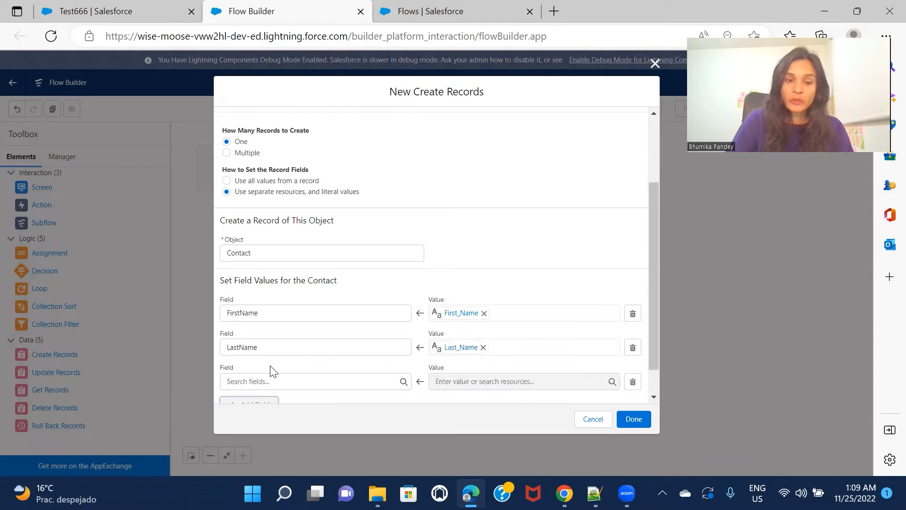
click(279, 381)
text(Acc)
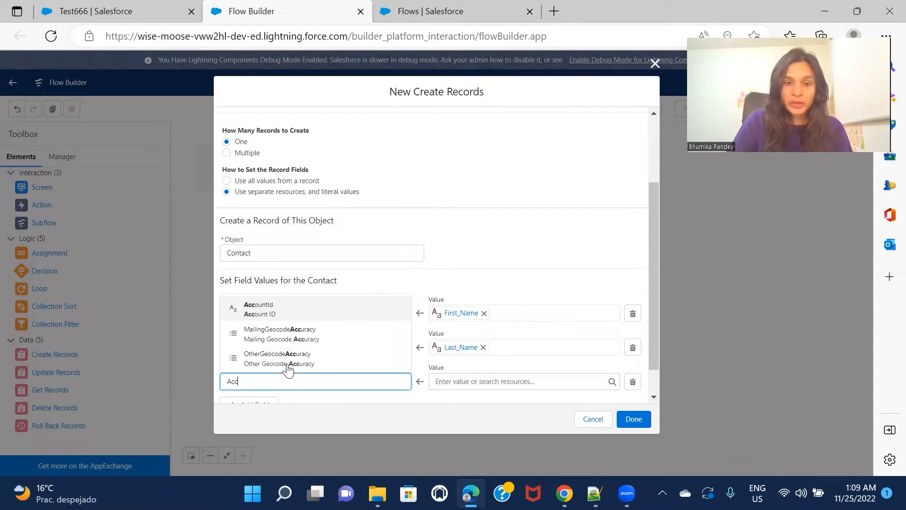
click(288, 312)
scroll(594, 321, down, 1)
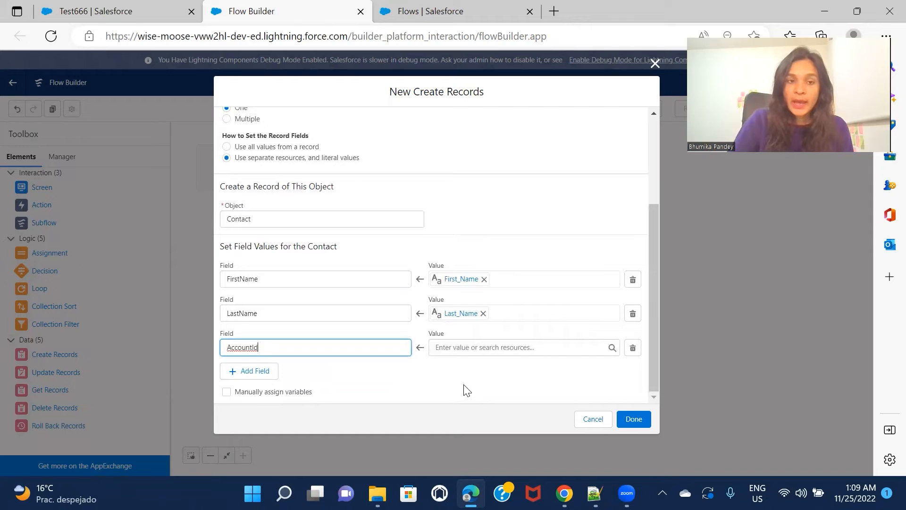
Step: Examine the record ID in the Test666 account page's URL and return to the flow
click(134, 18)
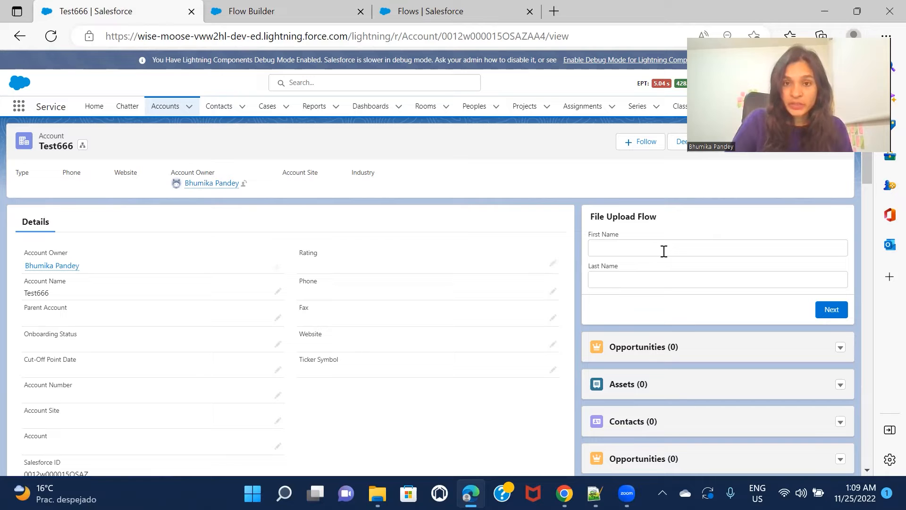
click(487, 32)
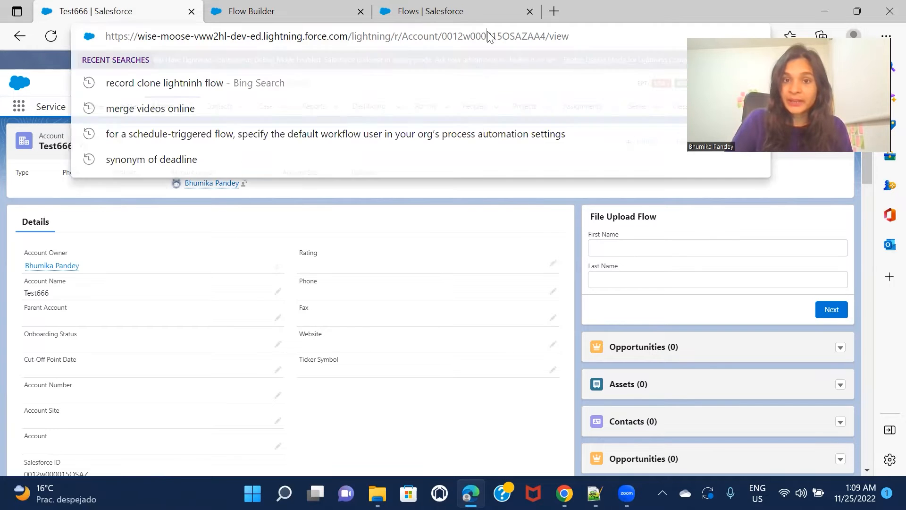
double_click(487, 34)
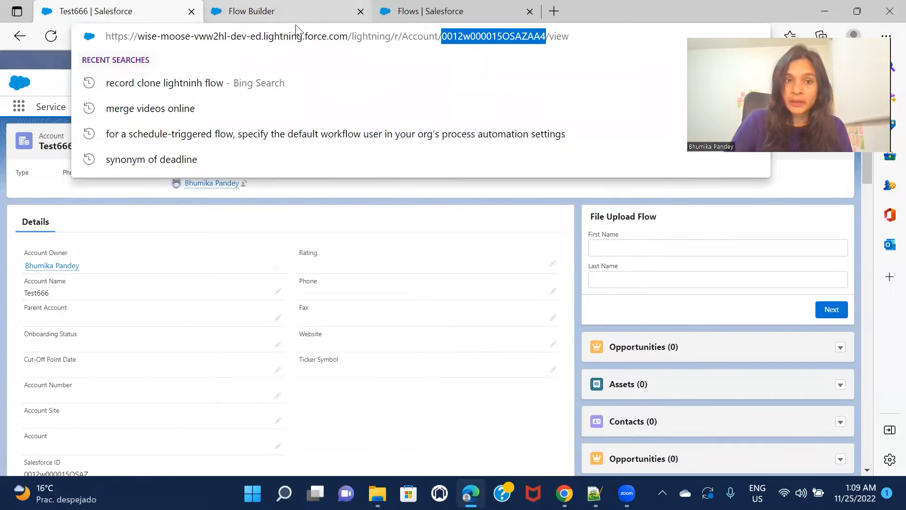
click(265, 11)
Step: Start a new Variable resource for the AccountId value with the API name recordId
click(490, 351)
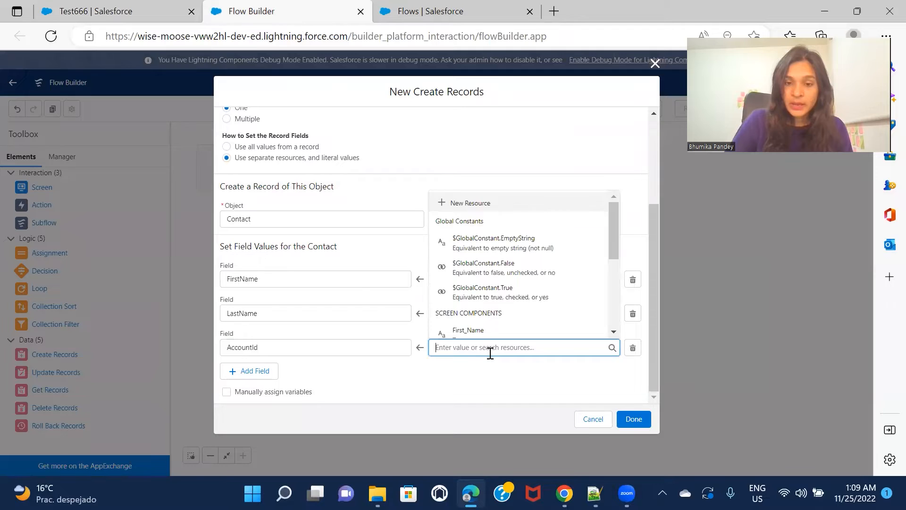
click(467, 203)
click(271, 218)
click(285, 243)
click(265, 244)
text(recordId)
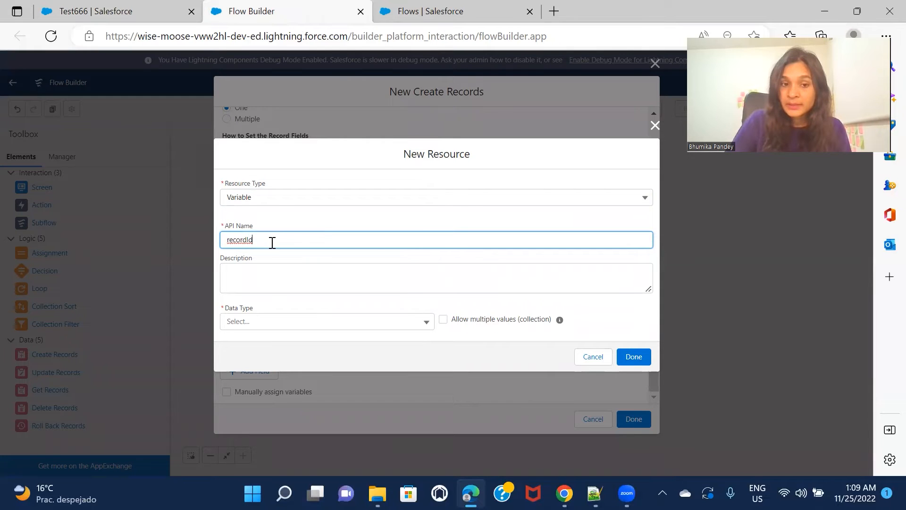
Step: Give the recordId variable the Text data type, make it available for input and output, and use it as the AccountId value
click(117, 15)
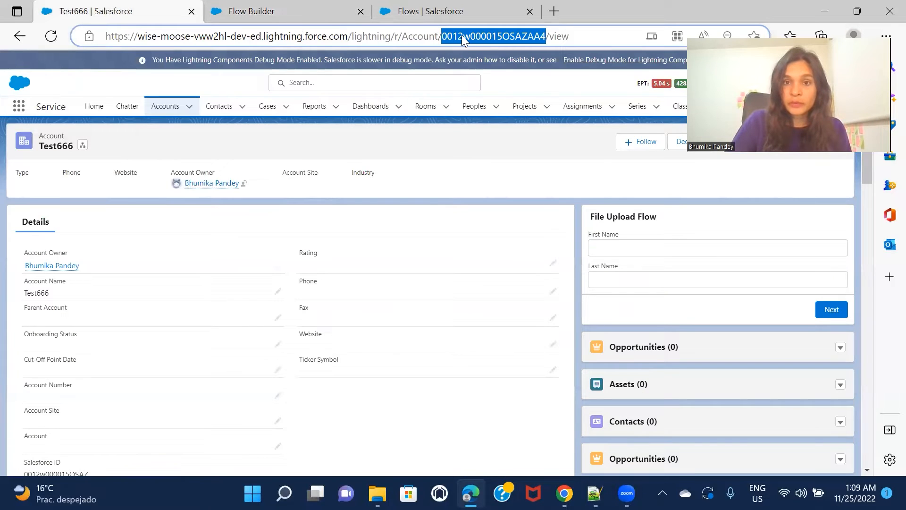
click(281, 13)
click(275, 325)
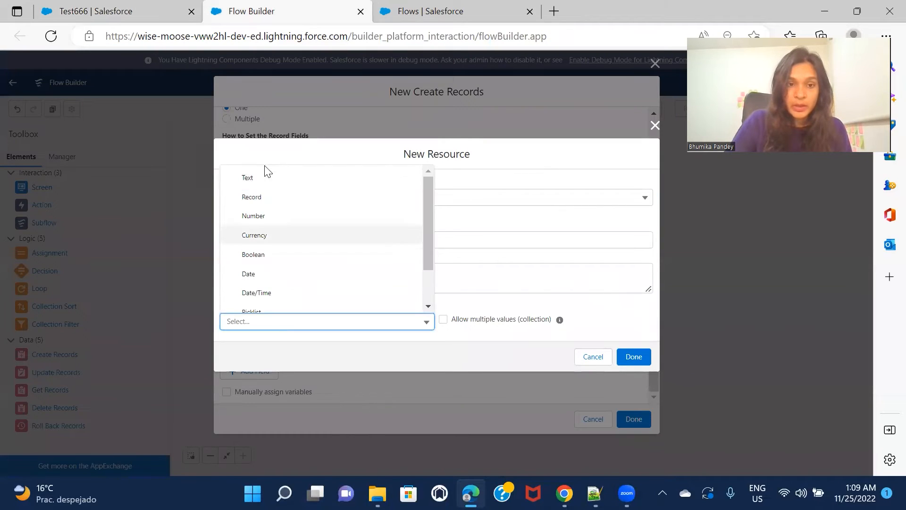
click(263, 178)
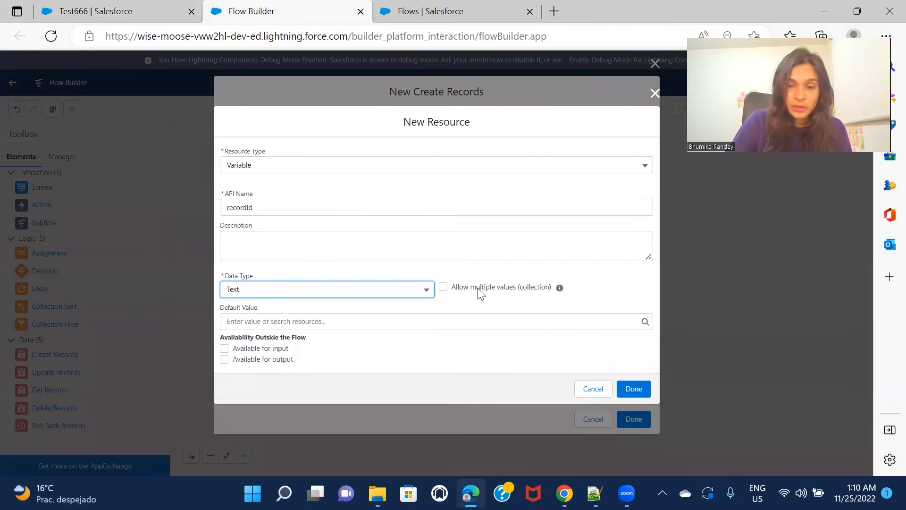
click(480, 289)
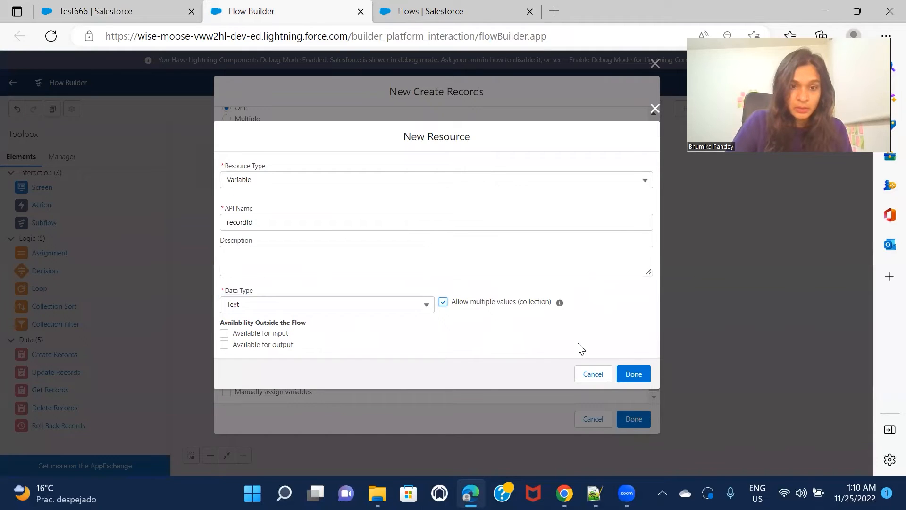
click(225, 333)
click(443, 303)
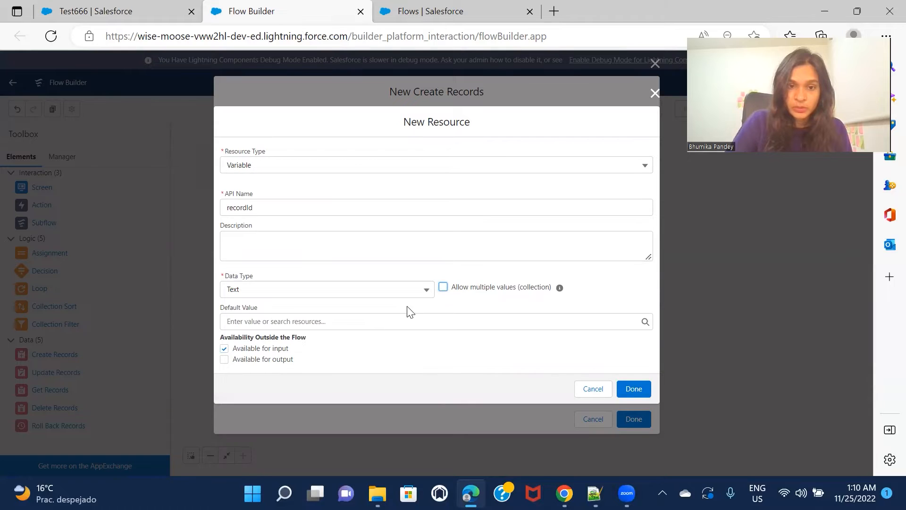
click(264, 361)
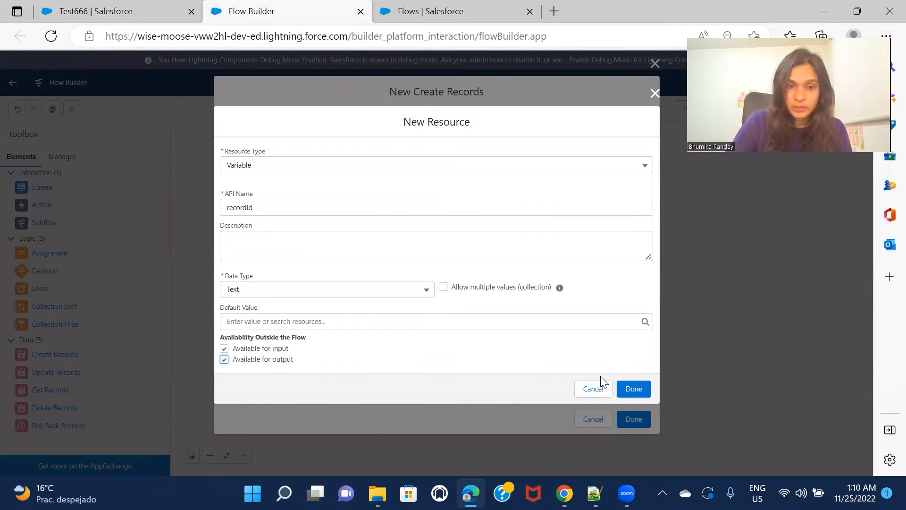
click(649, 395)
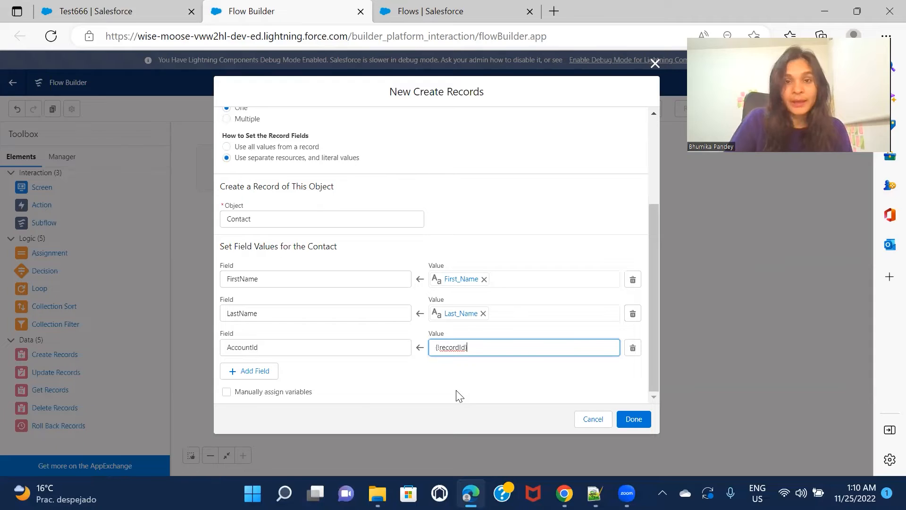
Step: Turn on manual variable assignment in the Create Contact element and start a new resource for storing the contact ID
click(226, 391)
scroll(399, 368, down, 2)
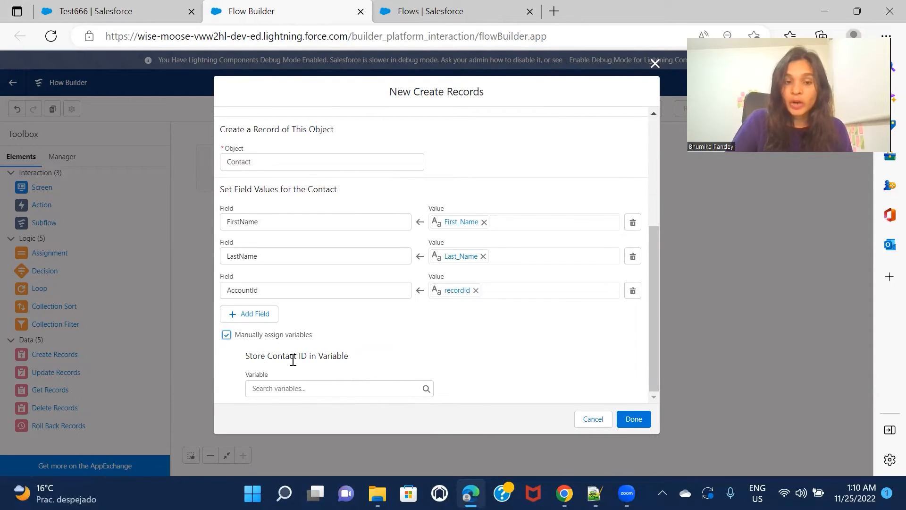
drag(268, 356, 310, 356)
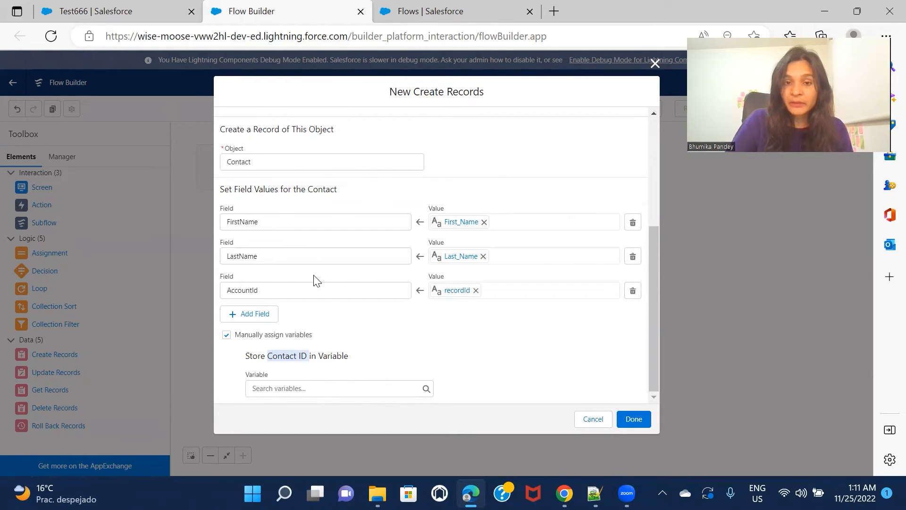
click(293, 388)
click(323, 297)
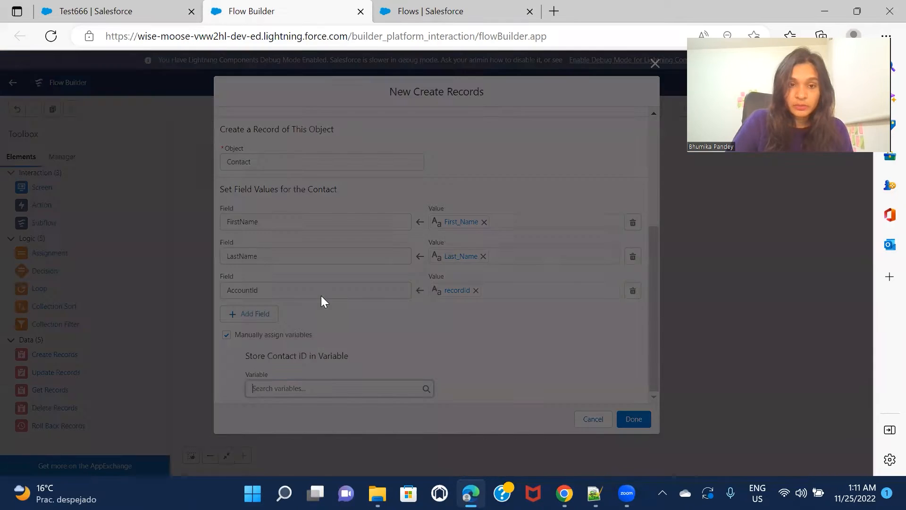
Step: Create a Text variable resource with the API name ContactIdStored, available for input and output, to store the contact ID
click(317, 222)
click(313, 245)
click(261, 241)
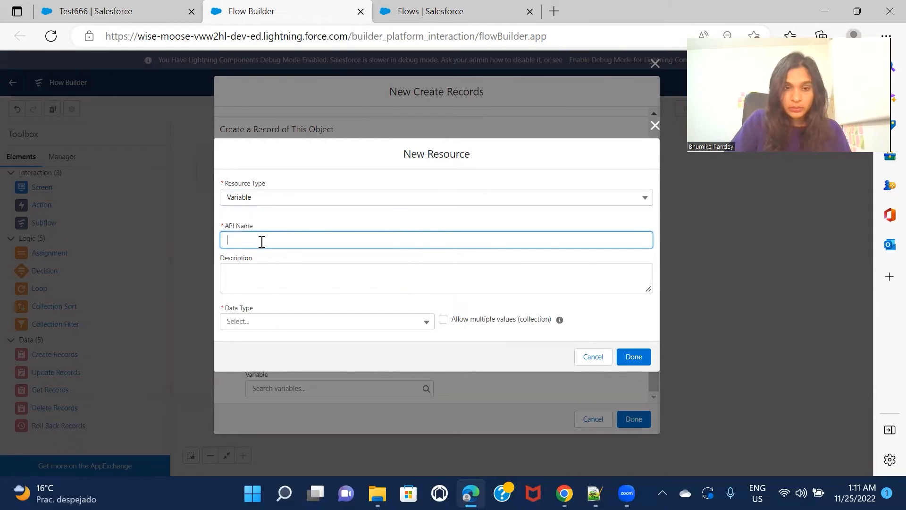
text(ContactId)
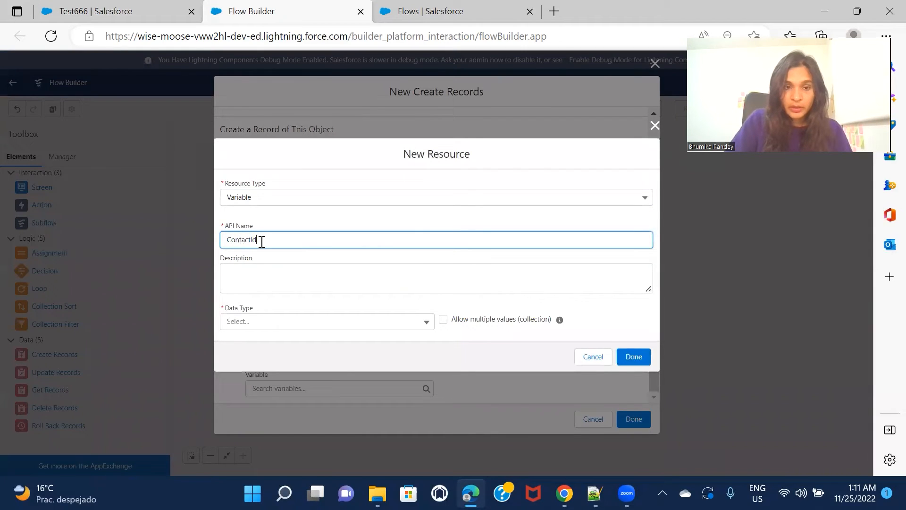
text(Stored)
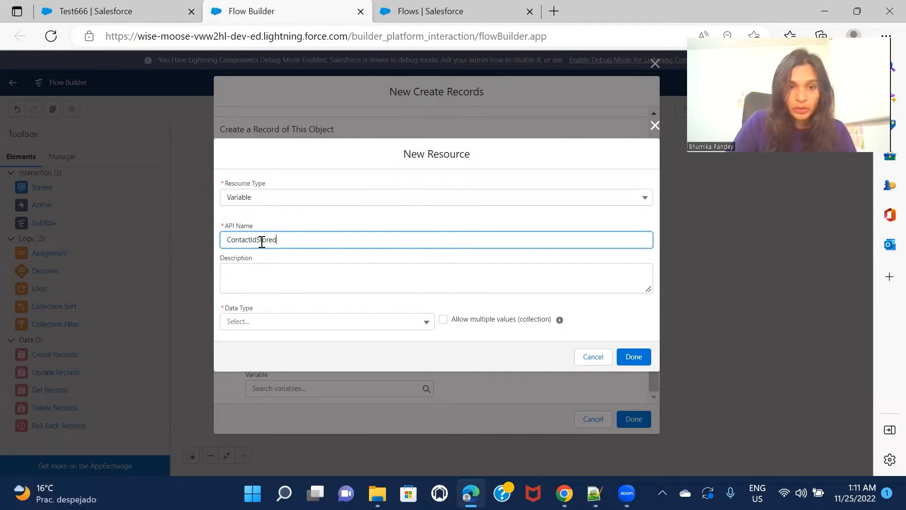
click(336, 322)
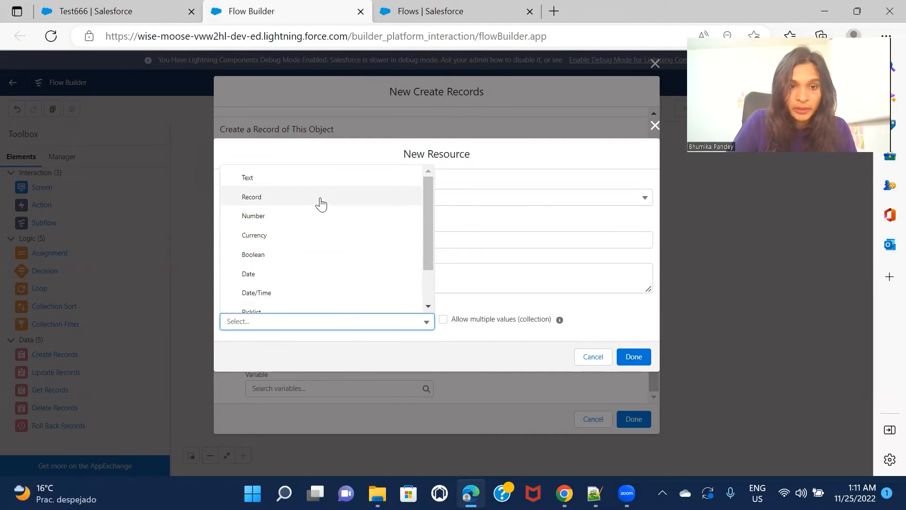
click(313, 182)
click(224, 349)
click(233, 360)
click(637, 388)
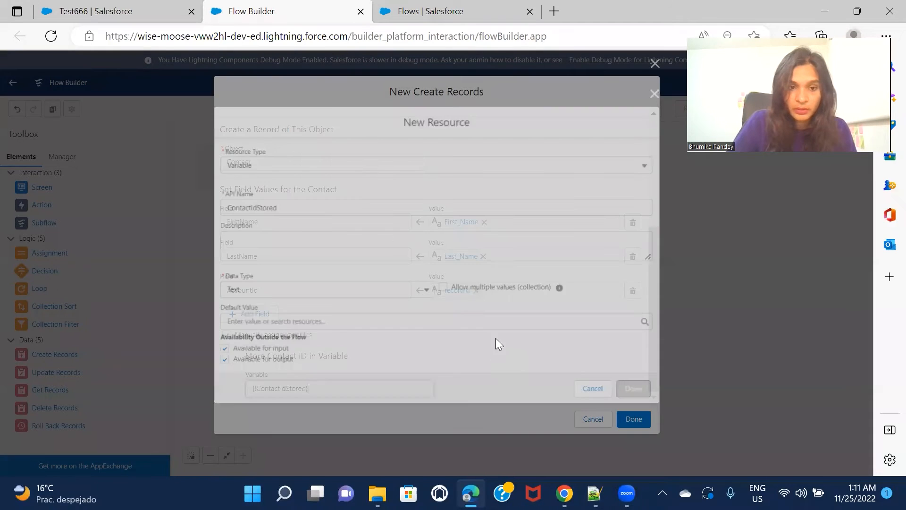
Step: Finish the Create Contact element and connect the Contact Info screen to it
click(635, 420)
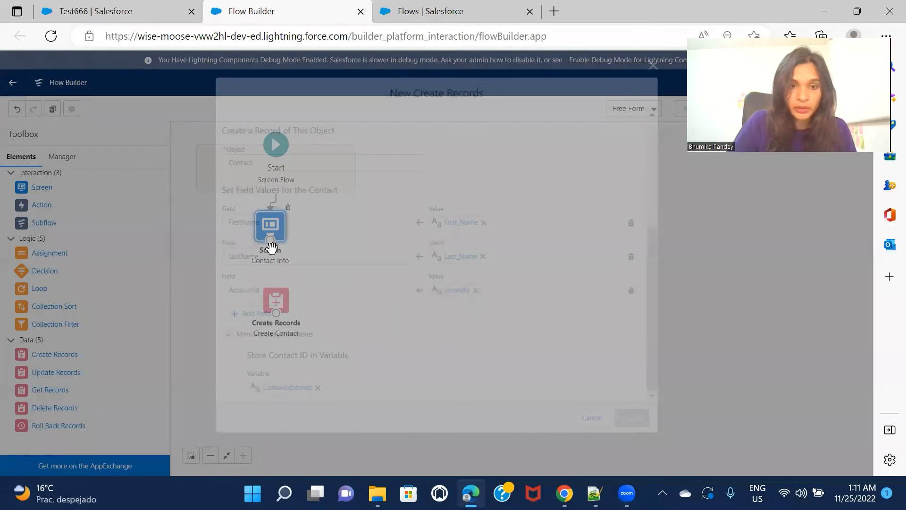
drag(270, 240, 276, 303)
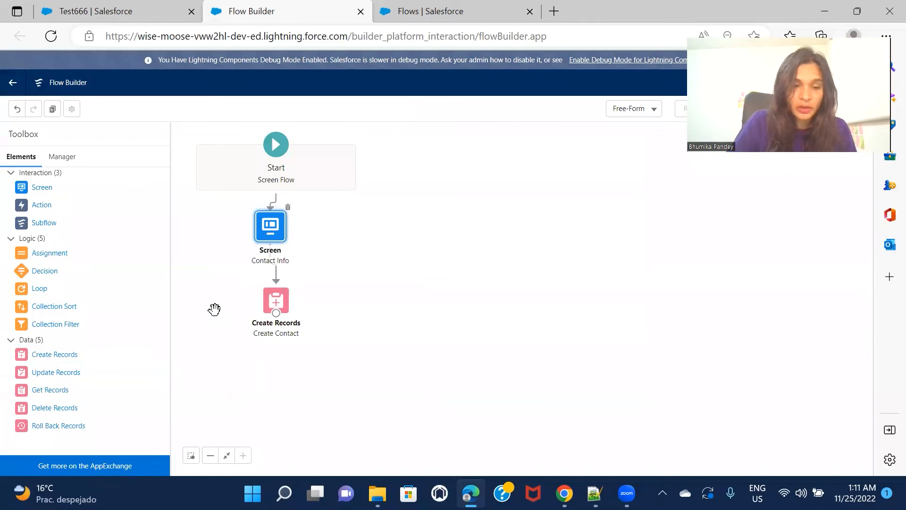
Step: Add a new Screen element beside Create Contact and set its label and API name to FileUpload
drag(44, 187, 367, 302)
click(730, 183)
text(Fi)
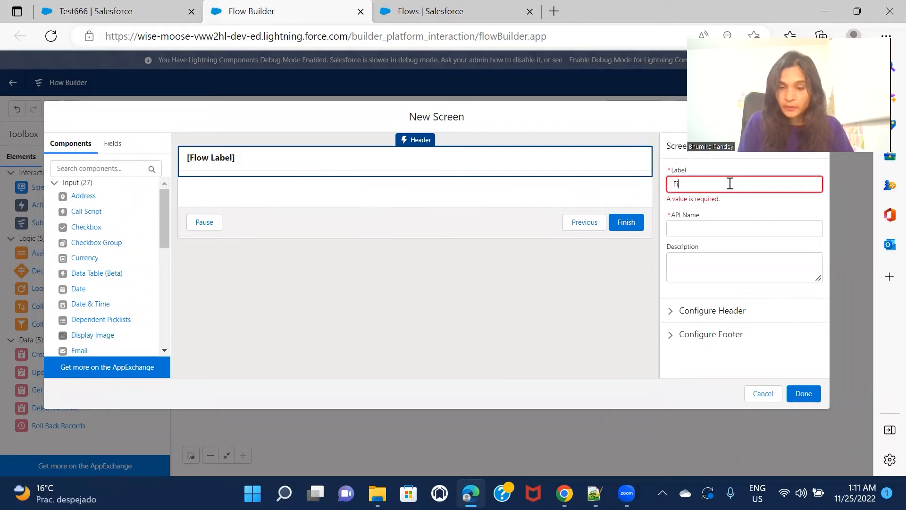
text(leUpload)
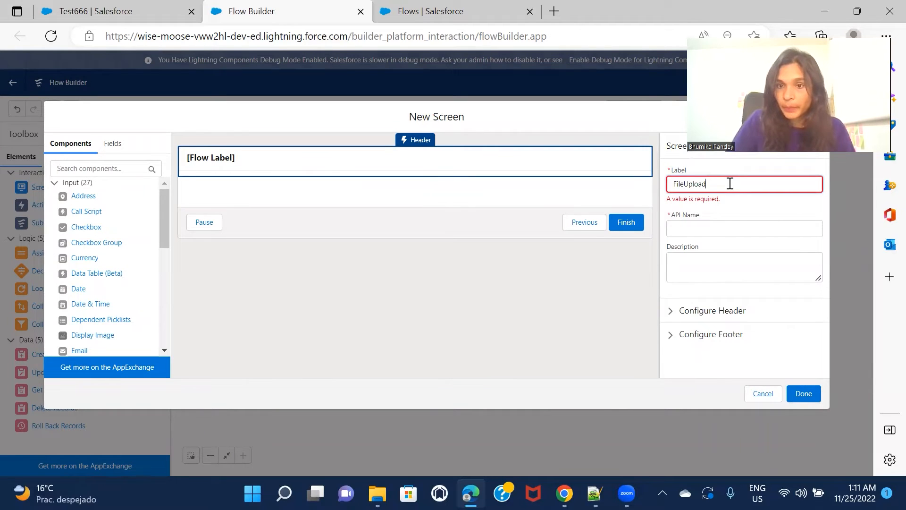
click(731, 203)
Step: Find the File Upload component and add it to the FileUpload screen
click(125, 169)
text(fil)
drag(118, 198, 234, 200)
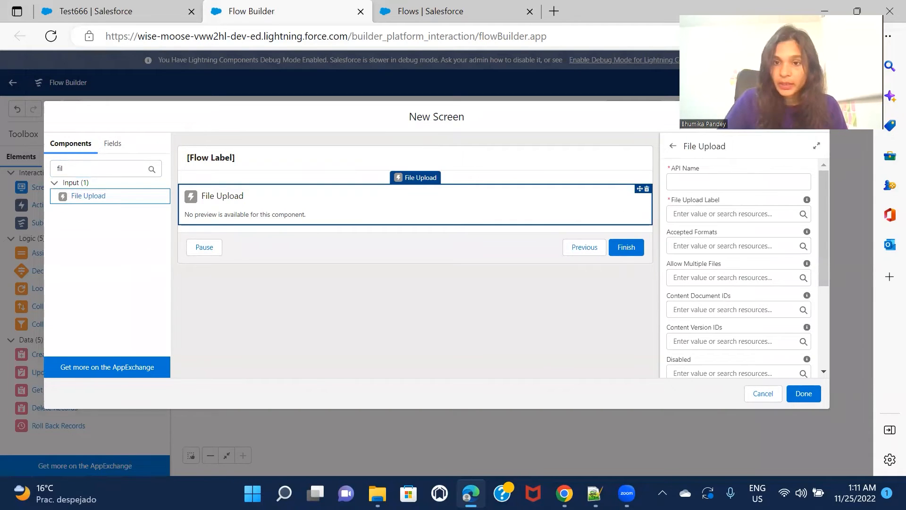
Step: Set the File Upload component's API name to File_Upload_demo and its label to File Upload
click(709, 184)
text(FileUpload)
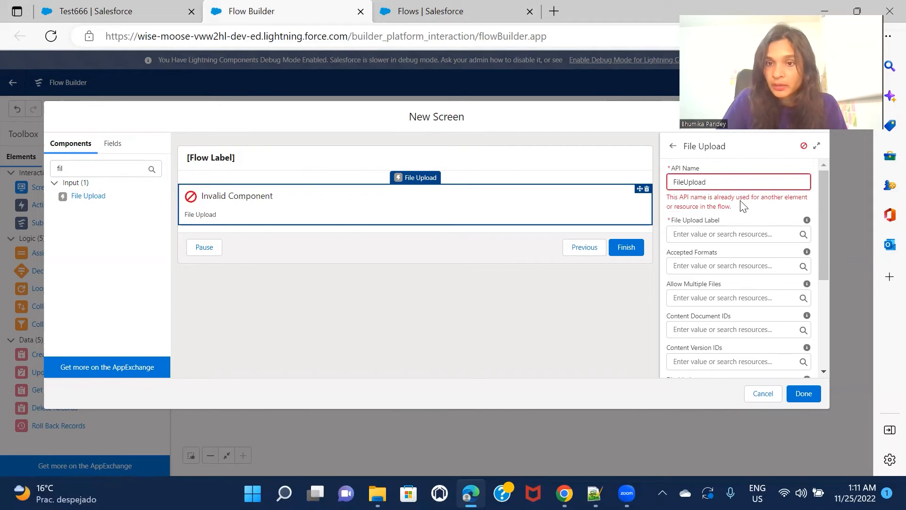
click(686, 184)
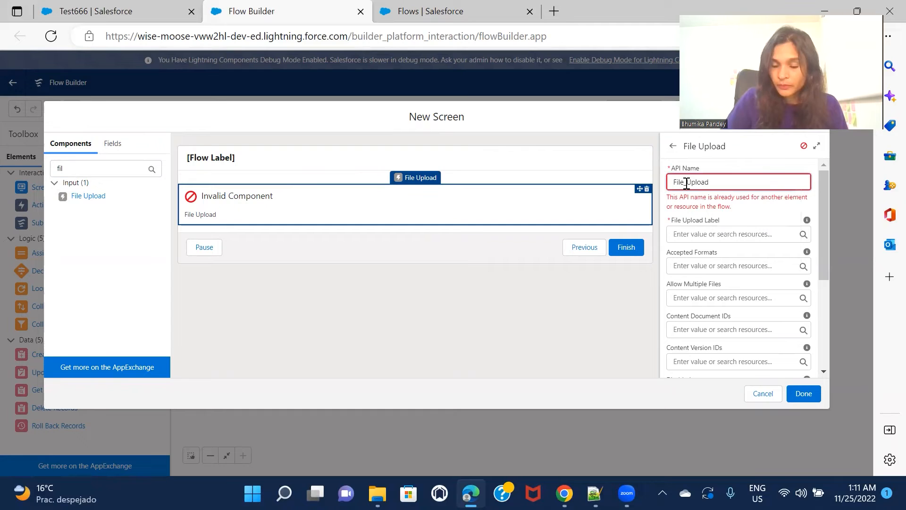
text(_demo)
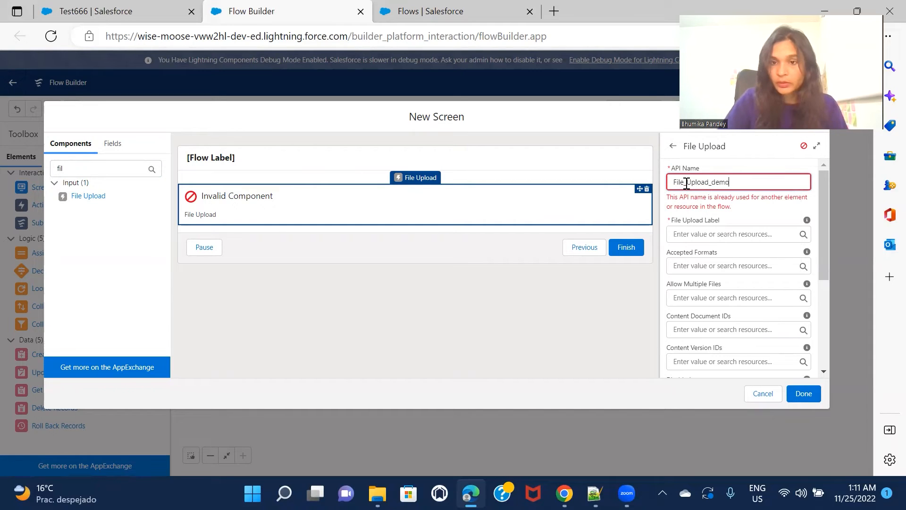
click(751, 217)
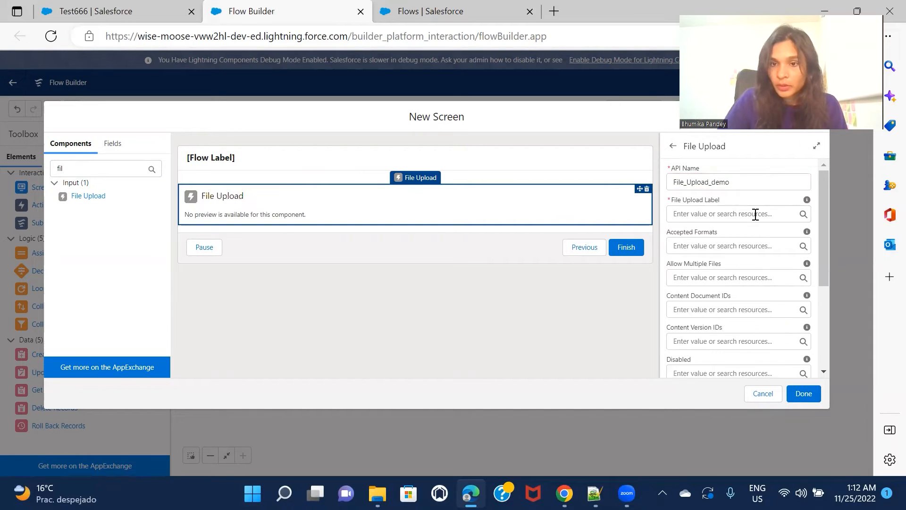
click(709, 214)
text(File Upload)
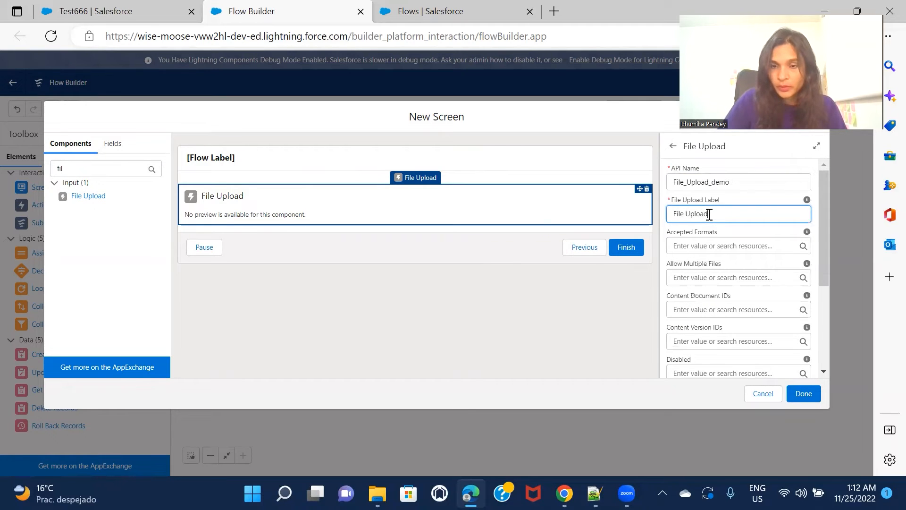
click(751, 233)
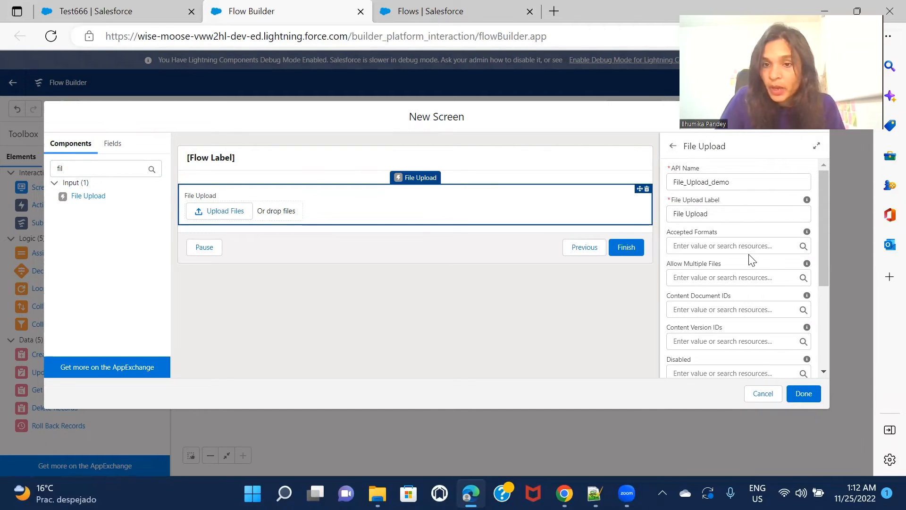
Step: Set the File Upload component's Related Record ID to the ContactIdStored variable
scroll(752, 260, down, 1)
scroll(750, 259, down, 4)
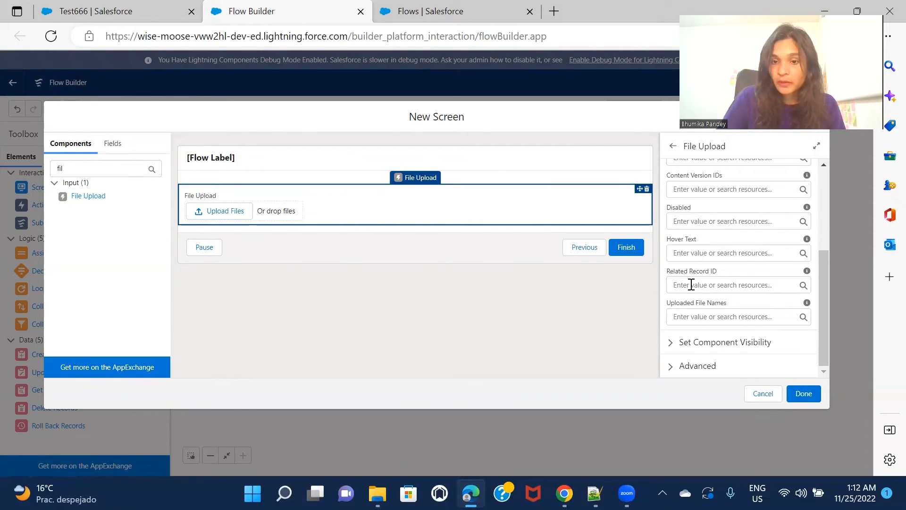
click(691, 284)
text(cont)
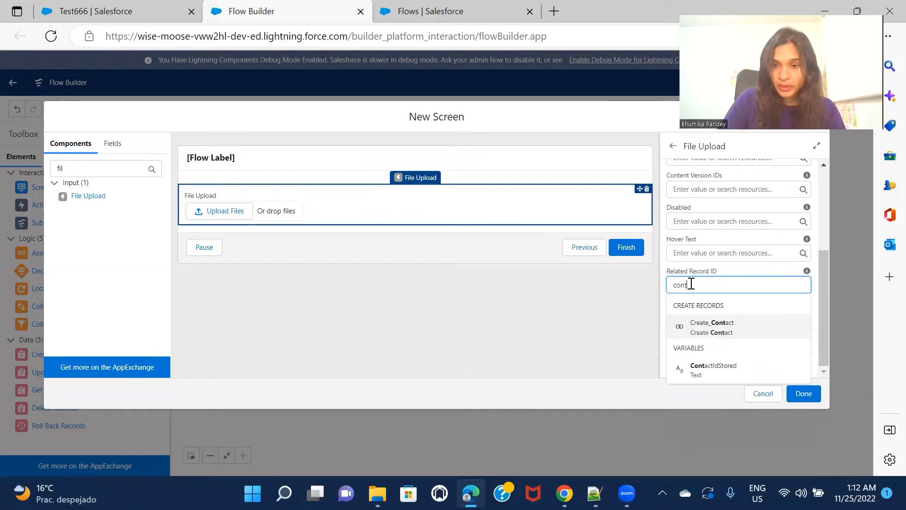
click(714, 366)
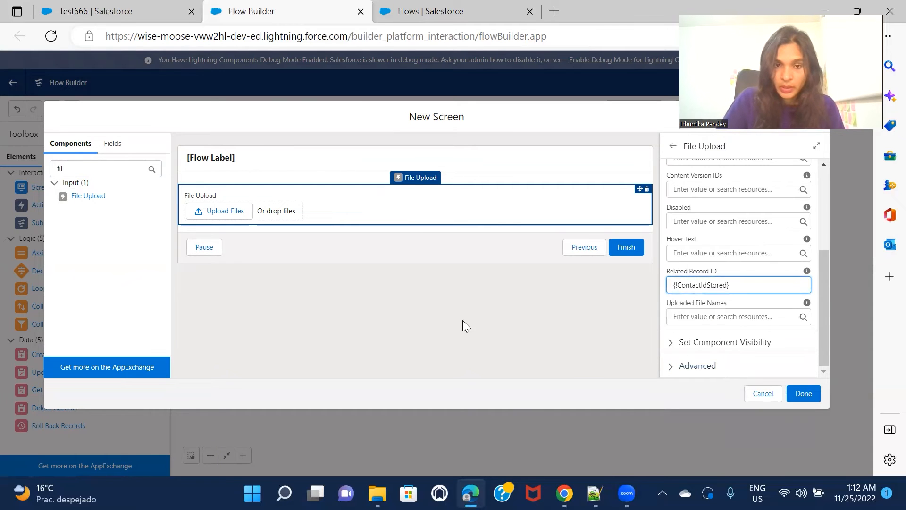
click(471, 312)
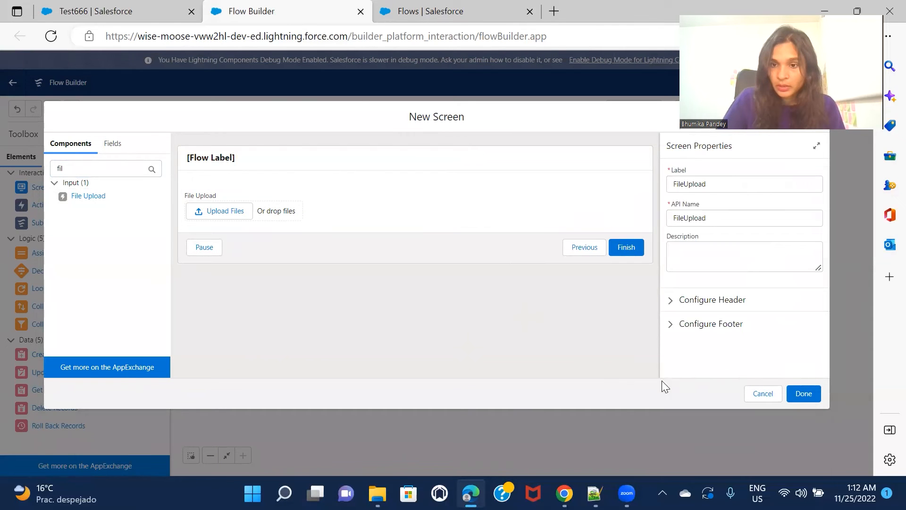
click(454, 204)
Step: Finish the FileUpload screen and connect the Create Contact element to it
click(810, 396)
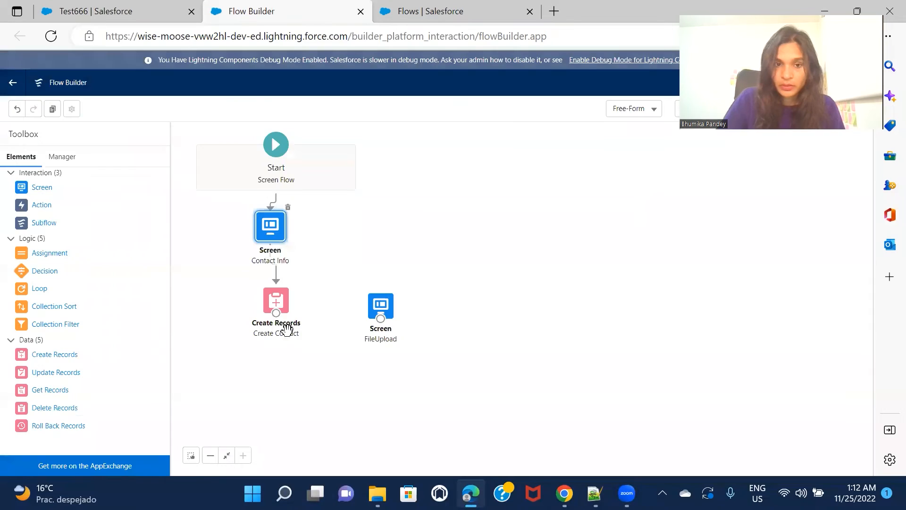
drag(276, 313, 382, 315)
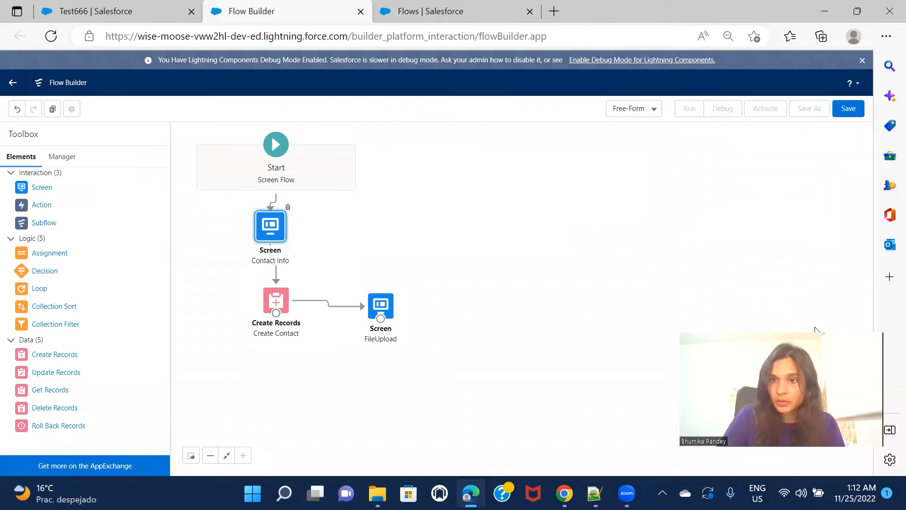
Step: Save the flow with the label File Upload DEMO
click(846, 113)
click(318, 224)
text(File U)
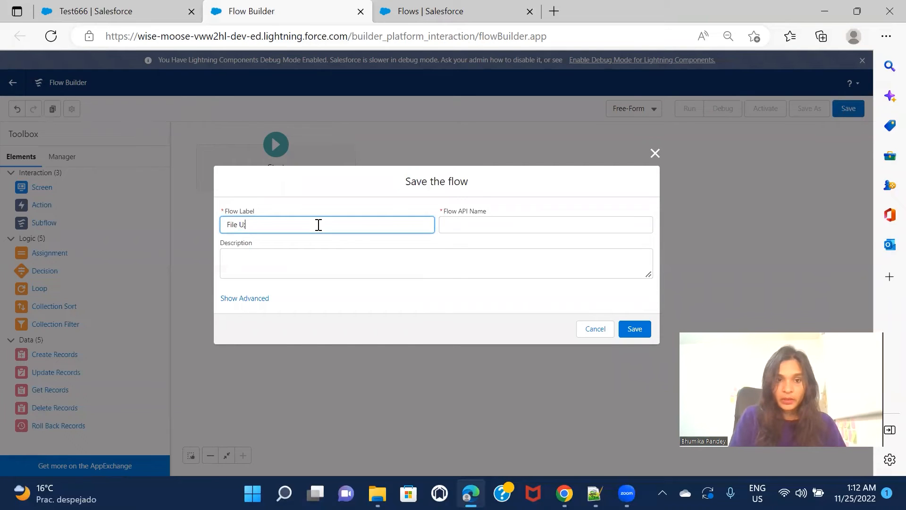
text(pload DEMO)
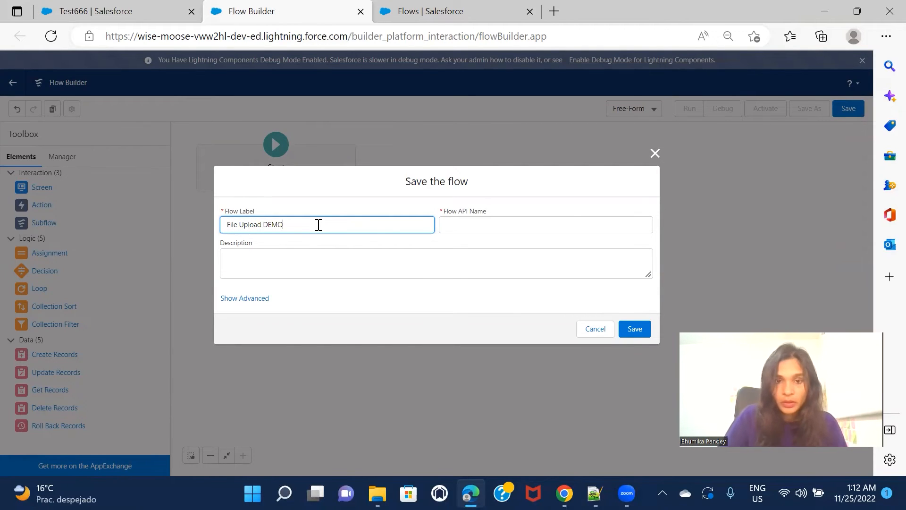
click(461, 255)
click(638, 328)
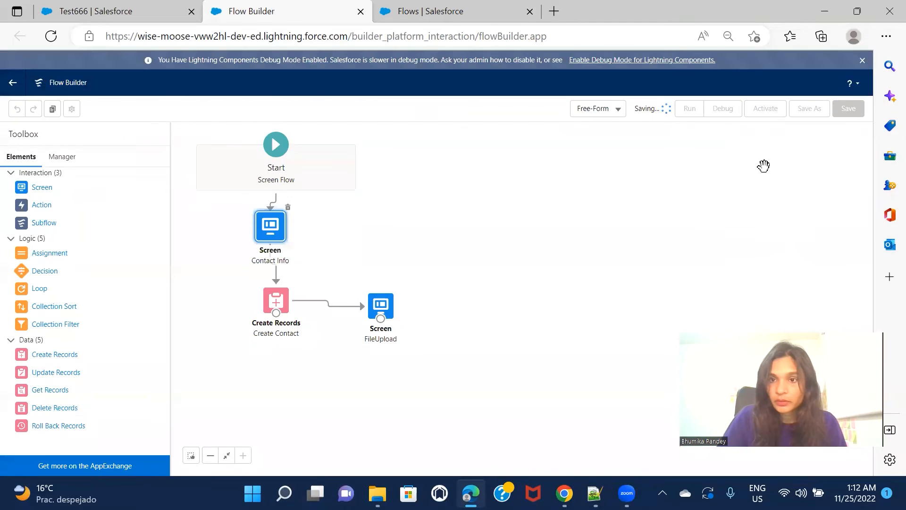
Step: Activate the File Upload DEMO flow and open the Test666 account's record page for editing in Lightning App Builder
click(766, 116)
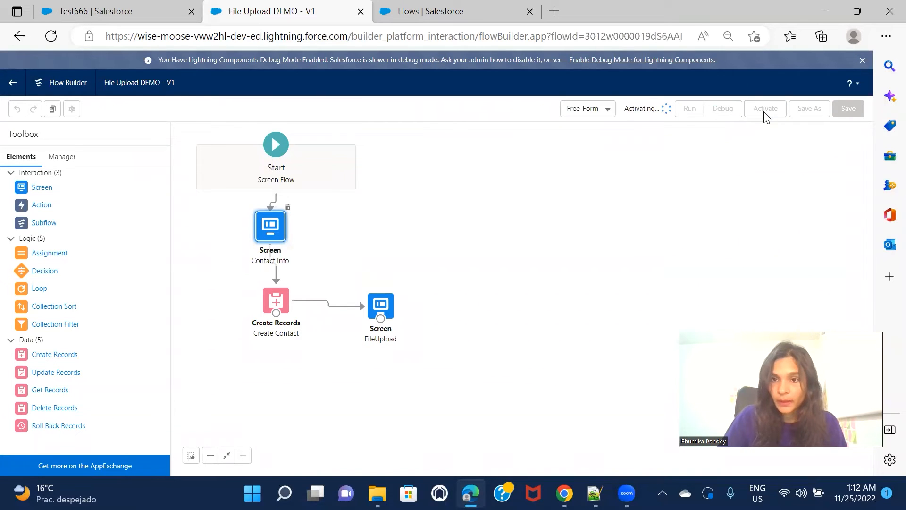
click(92, 11)
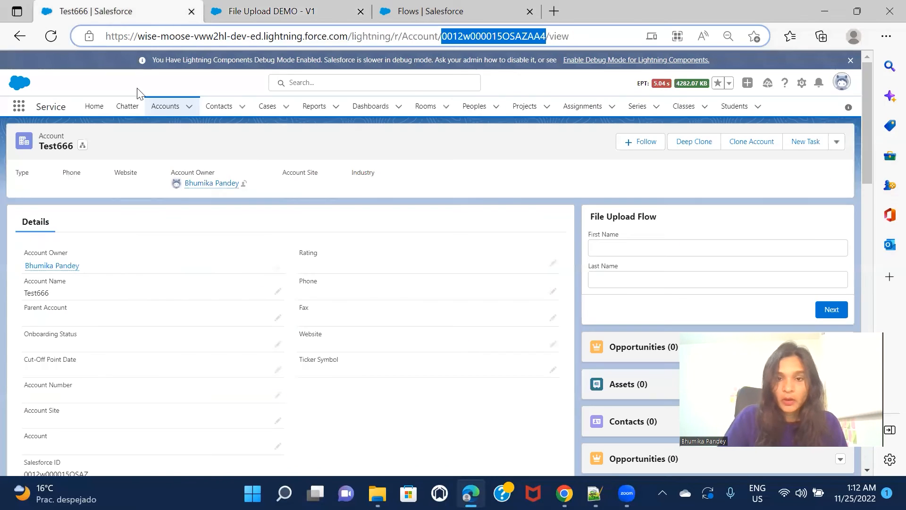
click(802, 88)
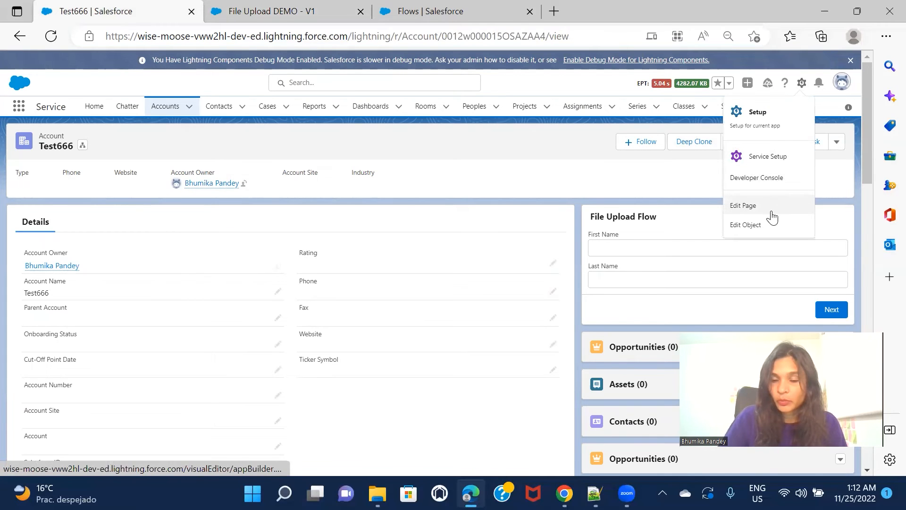
click(771, 208)
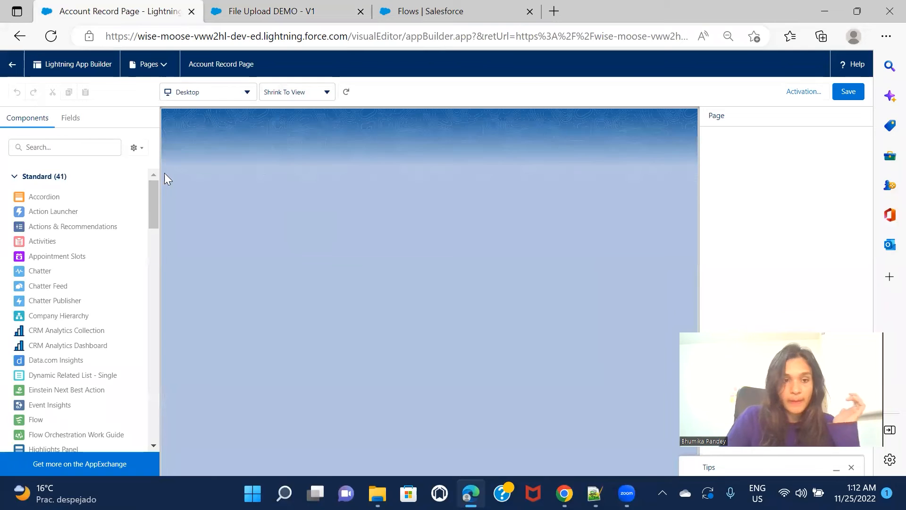
Step: Add a Flow component to the account record page directly above the existing File Upload Flow component
click(51, 147)
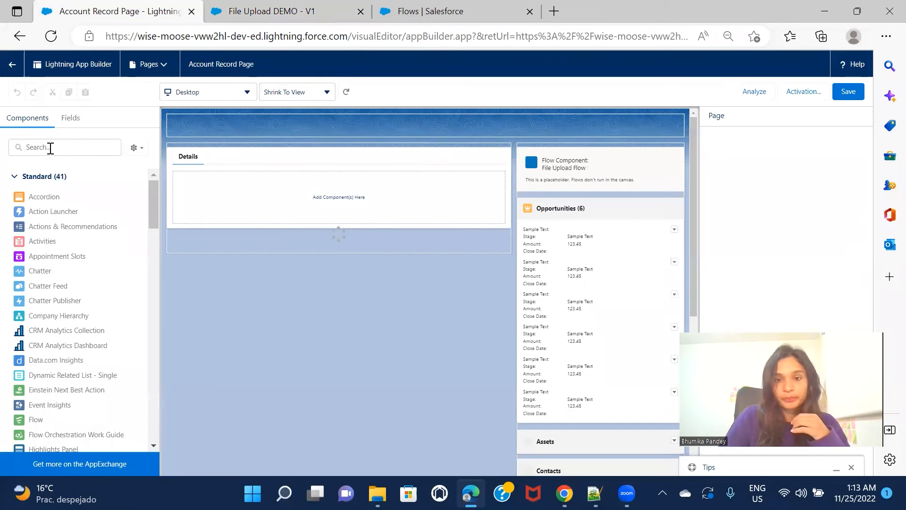
text(flo)
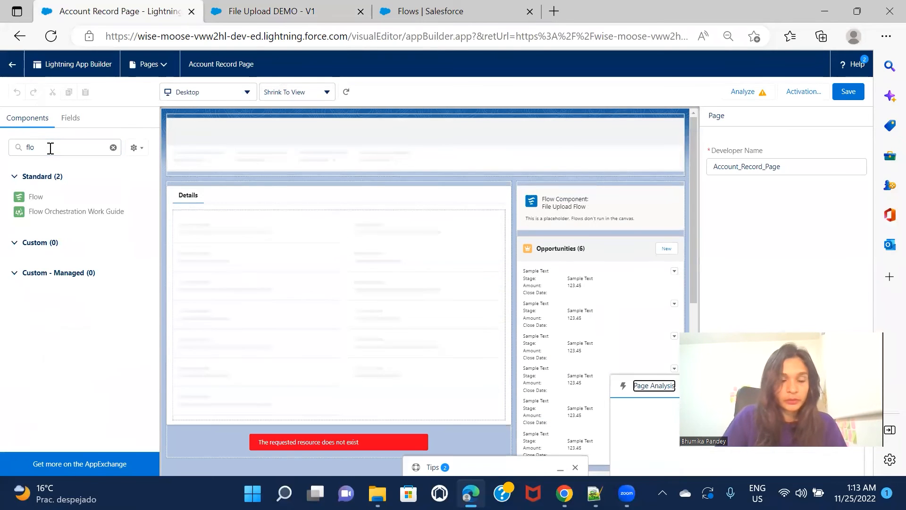
drag(34, 200, 566, 182)
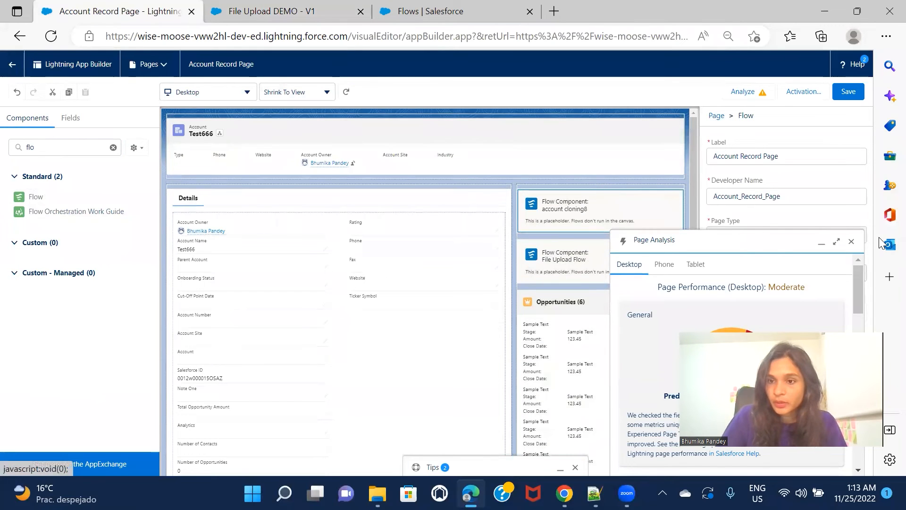
click(851, 241)
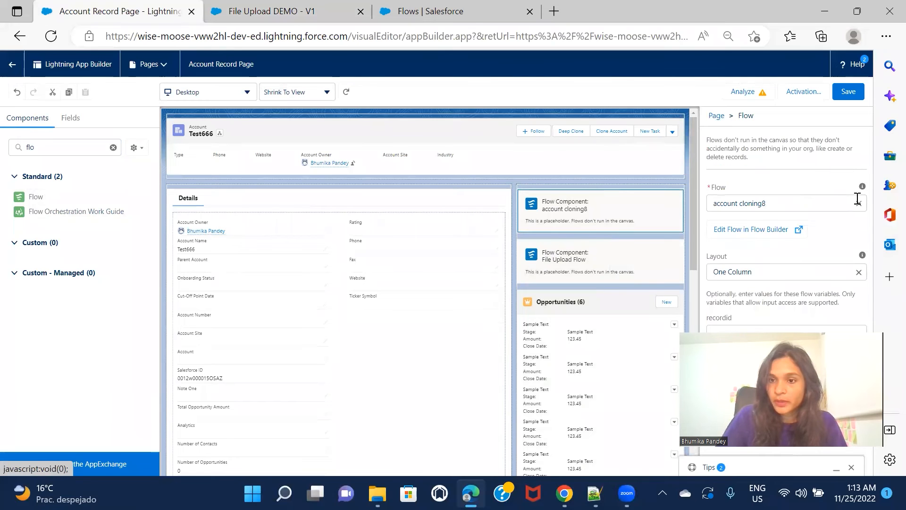
Step: Set the new Flow component to run the File Upload DEMO flow
click(858, 202)
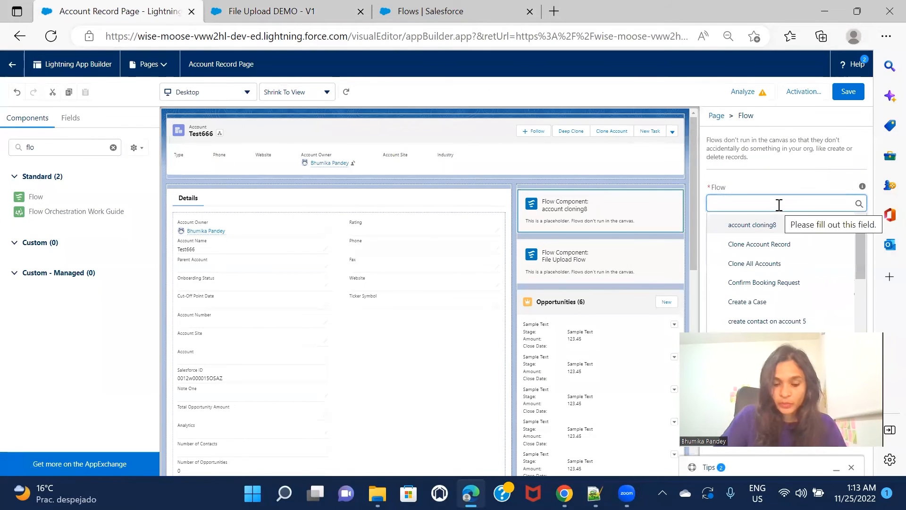
text(fi)
click(785, 245)
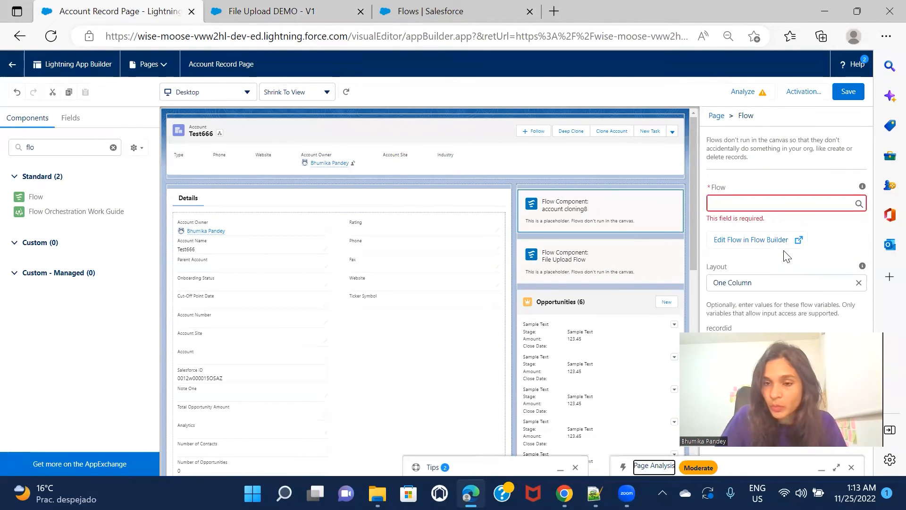
click(778, 204)
text(file)
click(790, 224)
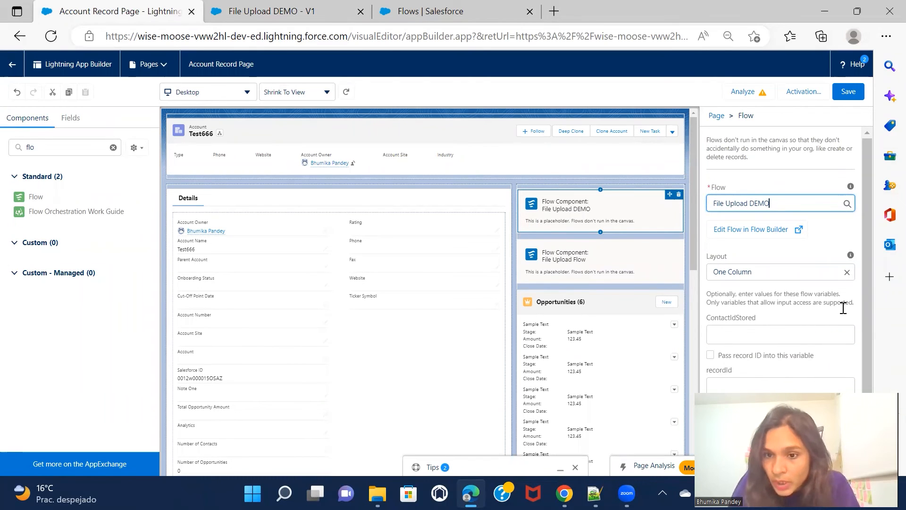
Step: Pass the record ID into the flow's recordId variable only, save the page, and return to the account
scroll(759, 307, down, 1)
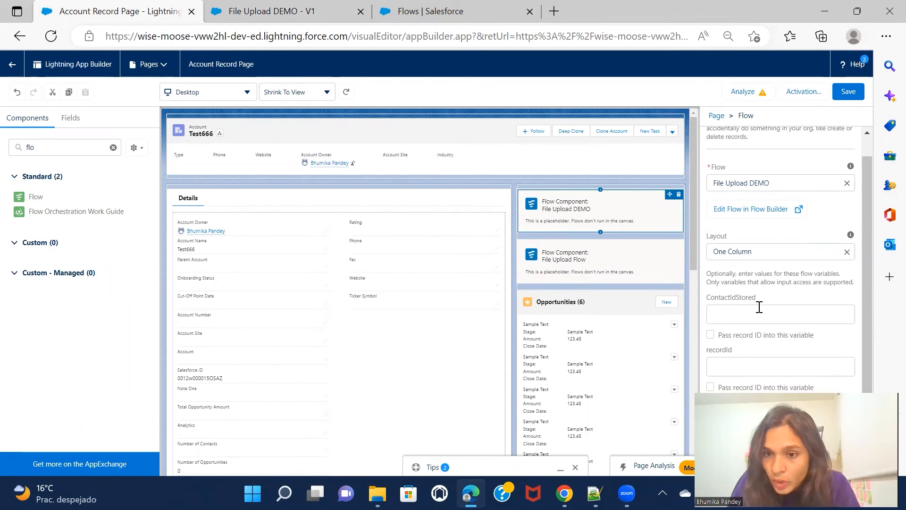
click(711, 334)
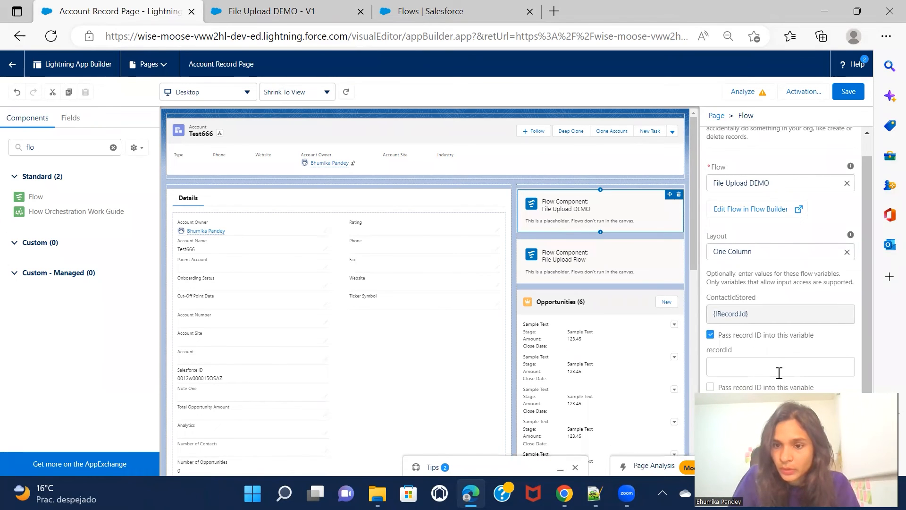
click(711, 334)
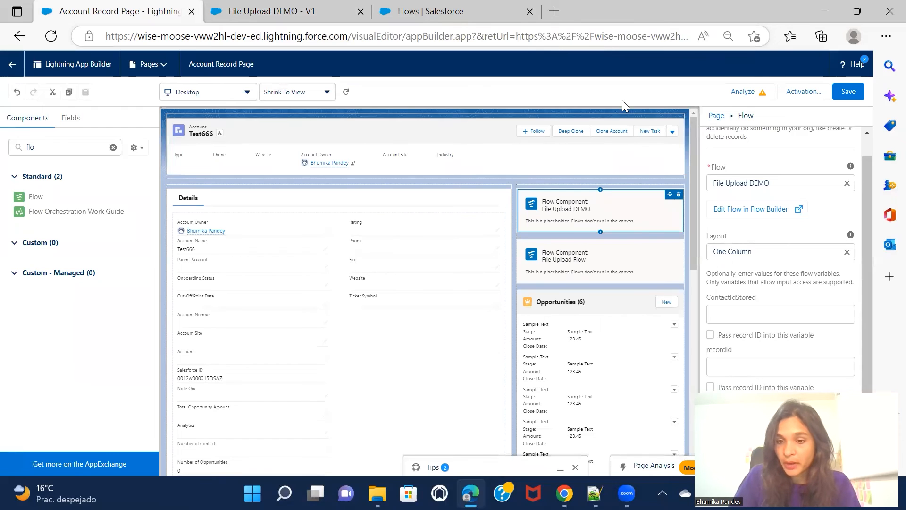
click(710, 387)
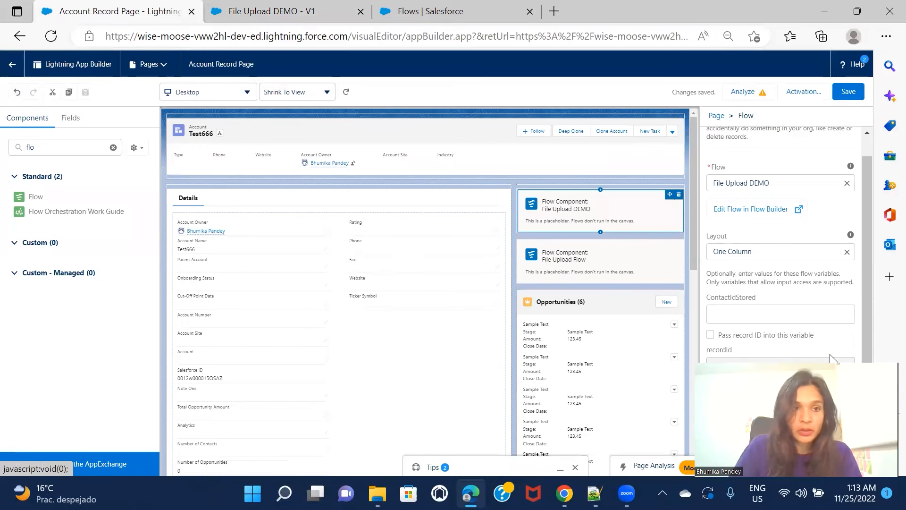
click(11, 64)
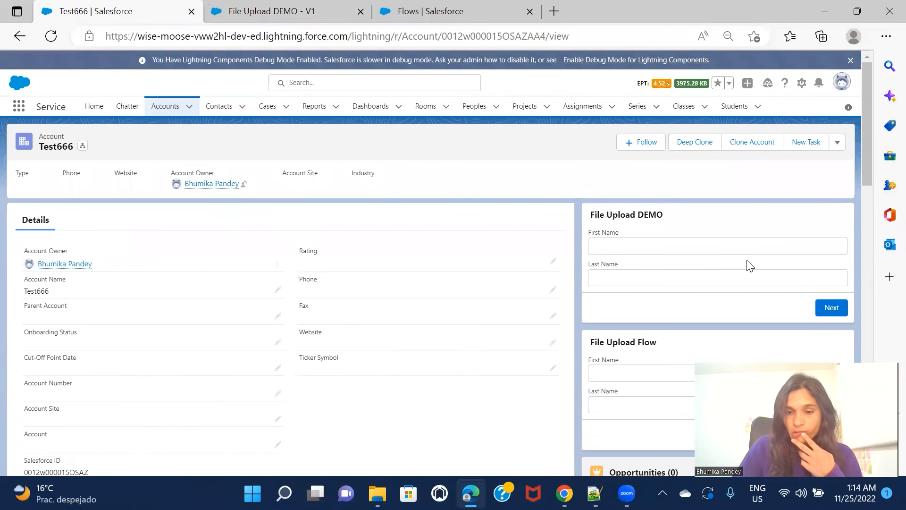
Step: Submit the File Upload DEMO flow's contact screen with first name FName and last name LName2
scroll(749, 266, down, 5)
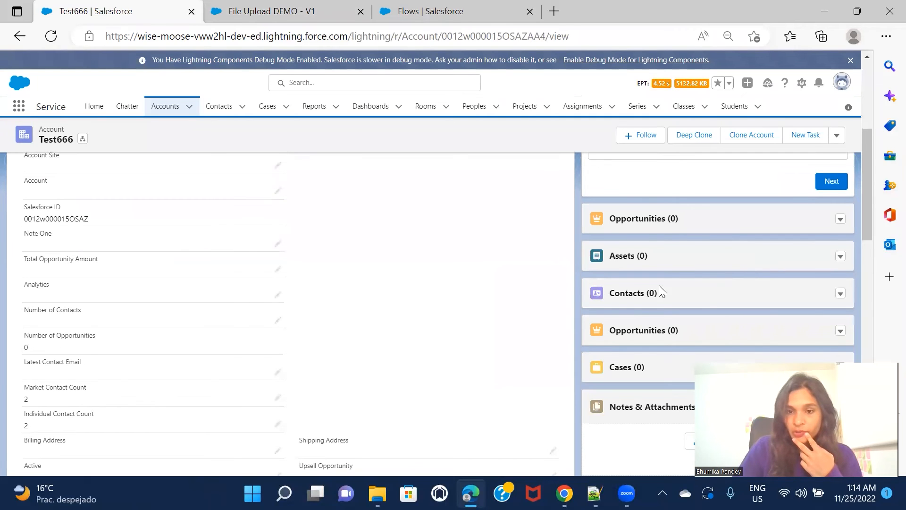
scroll(703, 296, up, 1)
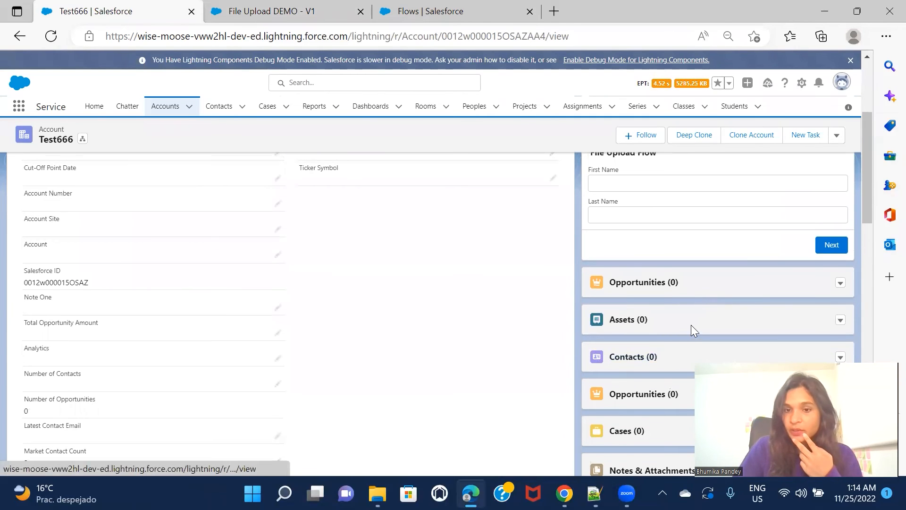
scroll(689, 326, up, 4)
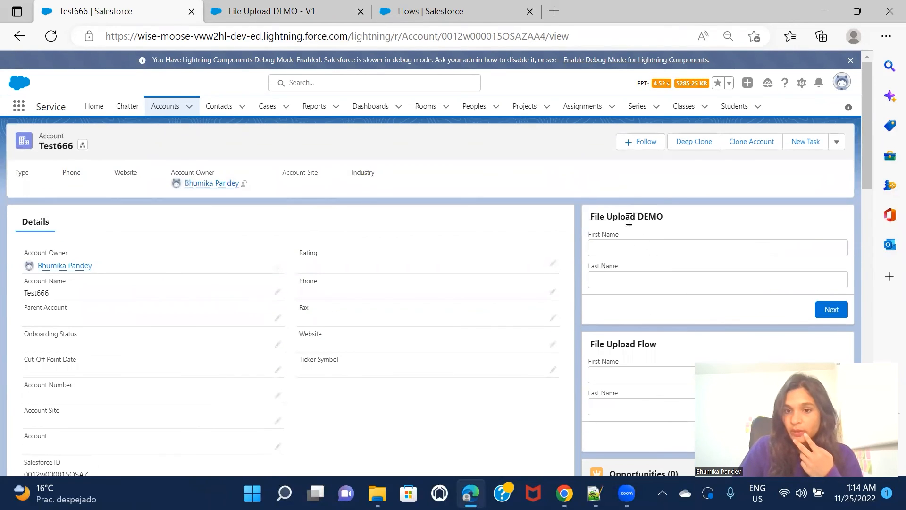
click(628, 251)
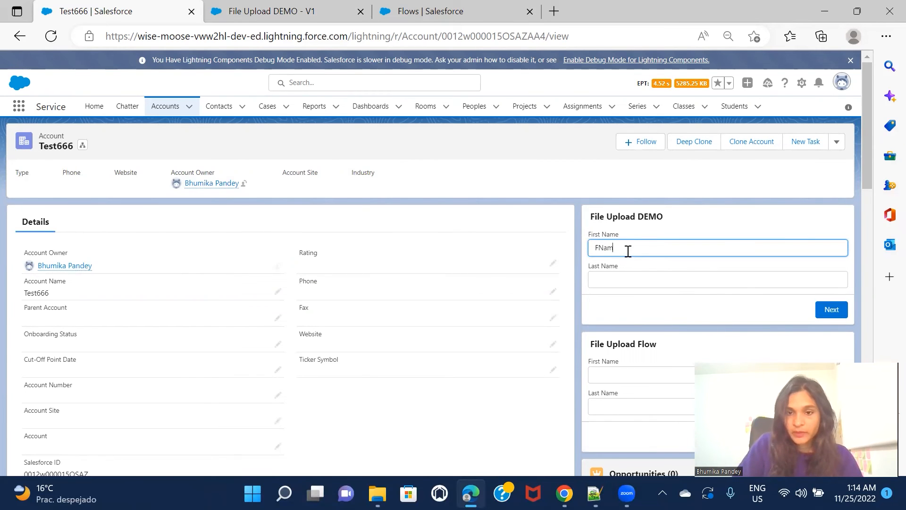
click(631, 272)
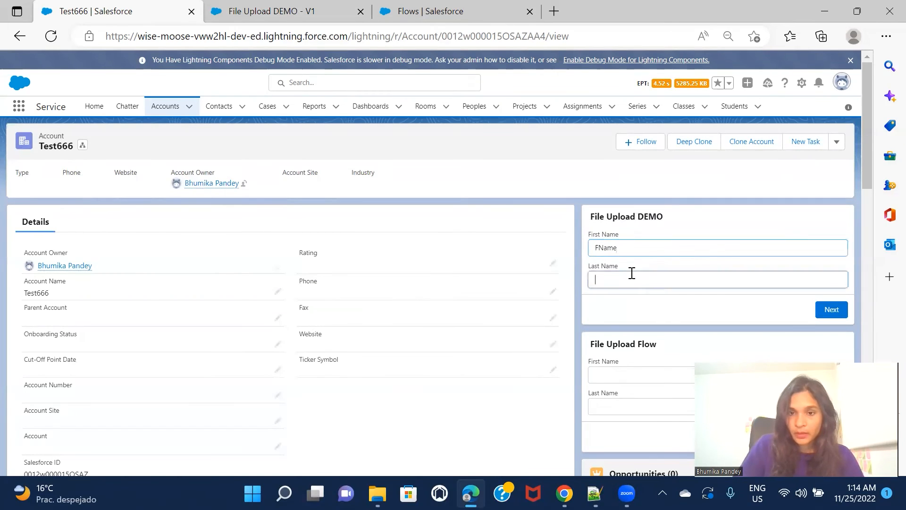
text(LName2)
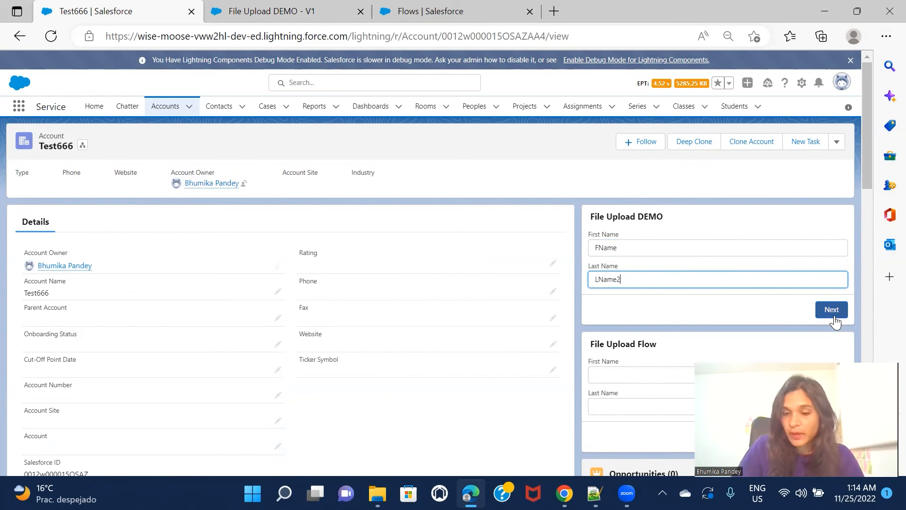
click(833, 316)
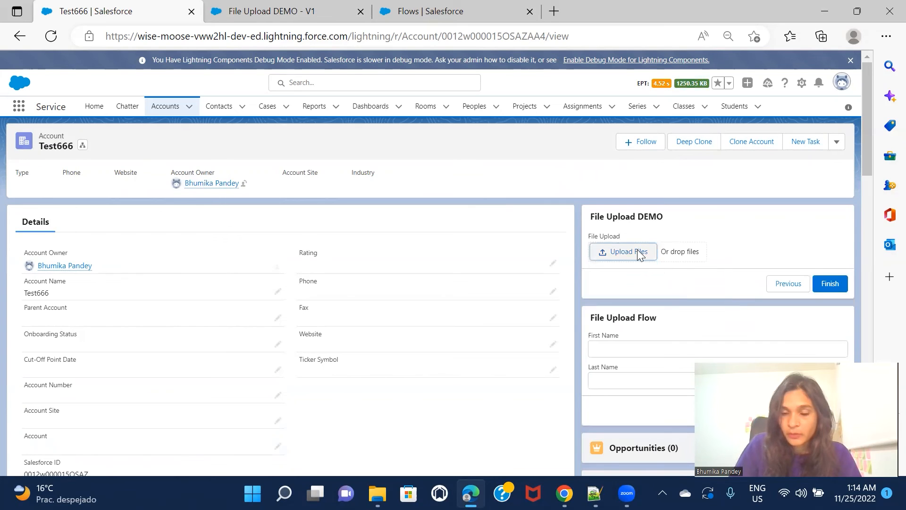
Step: Upload testfile.png from the Desktop in the File Upload DEMO flow and finish the flow
scroll(677, 331, down, 5)
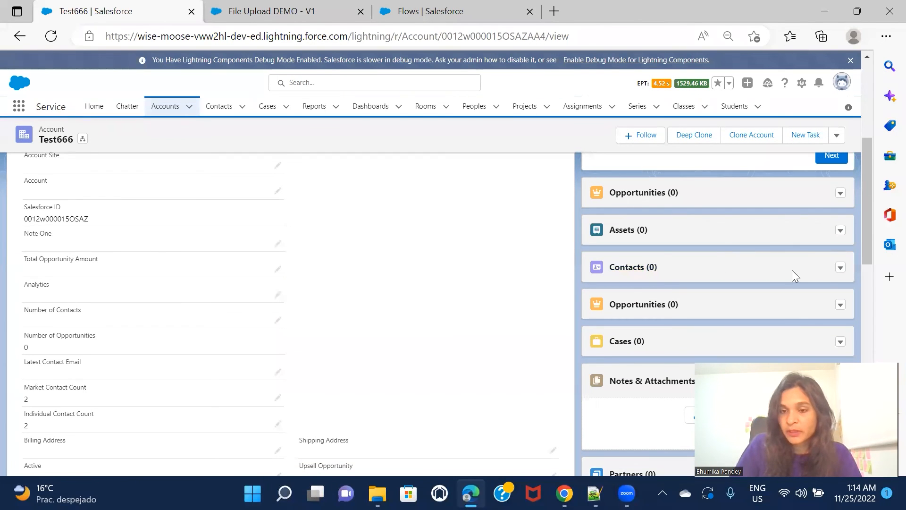
scroll(791, 270, up, 3)
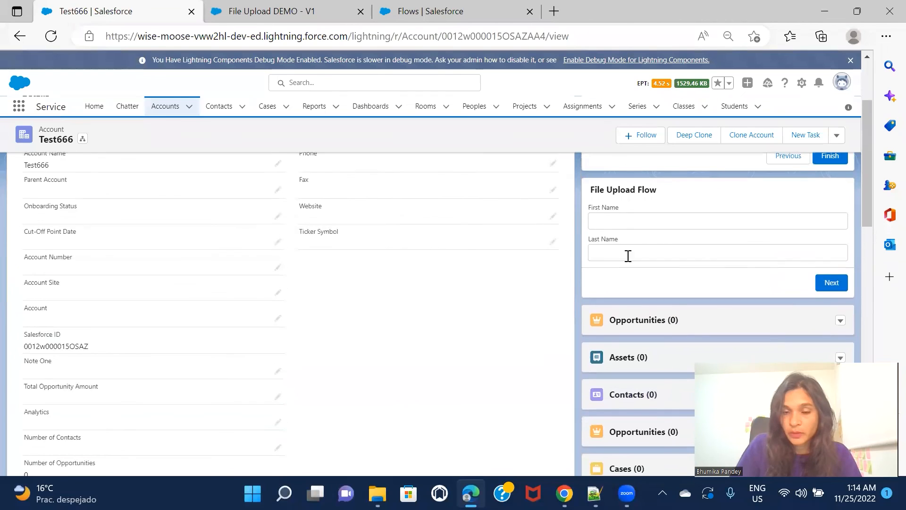
click(619, 223)
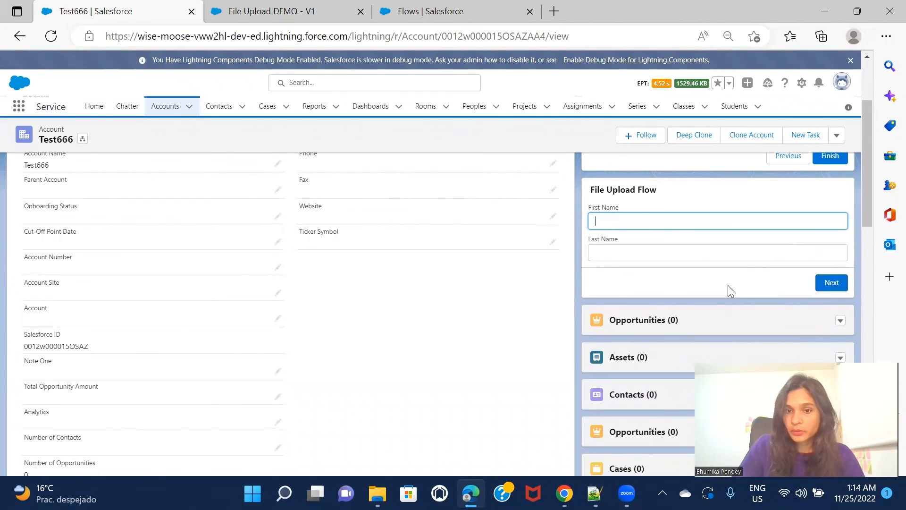
scroll(722, 287, up, 3)
click(608, 250)
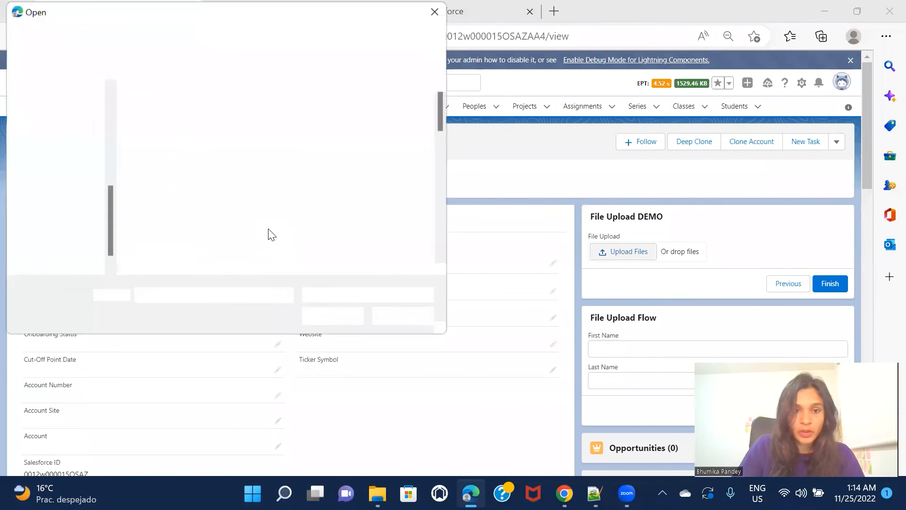
text(te)
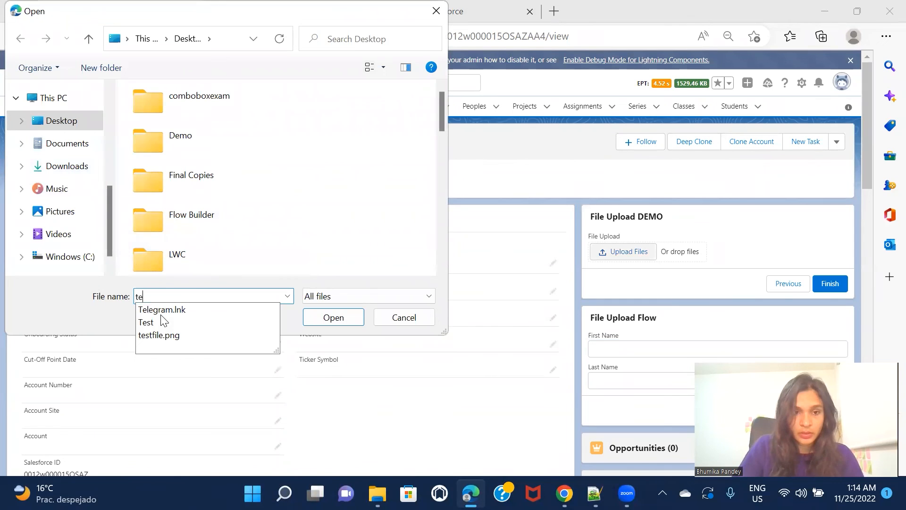
click(180, 336)
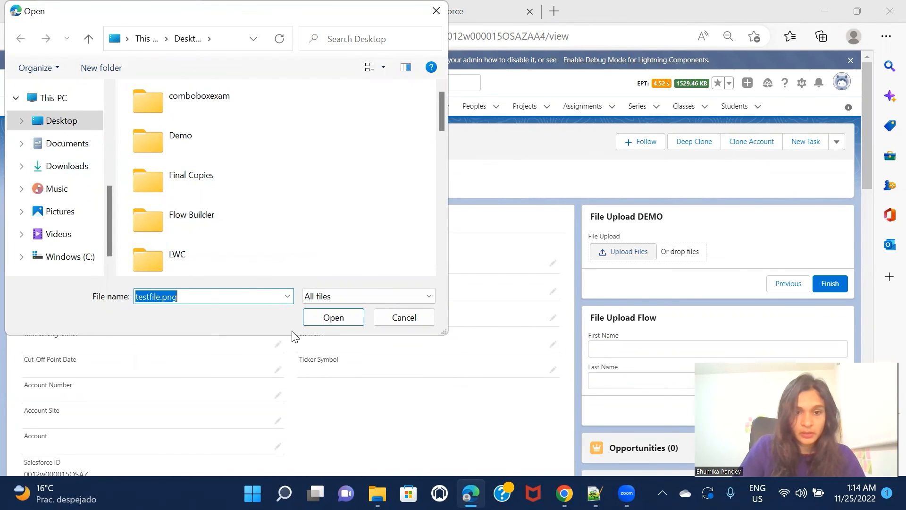
click(333, 318)
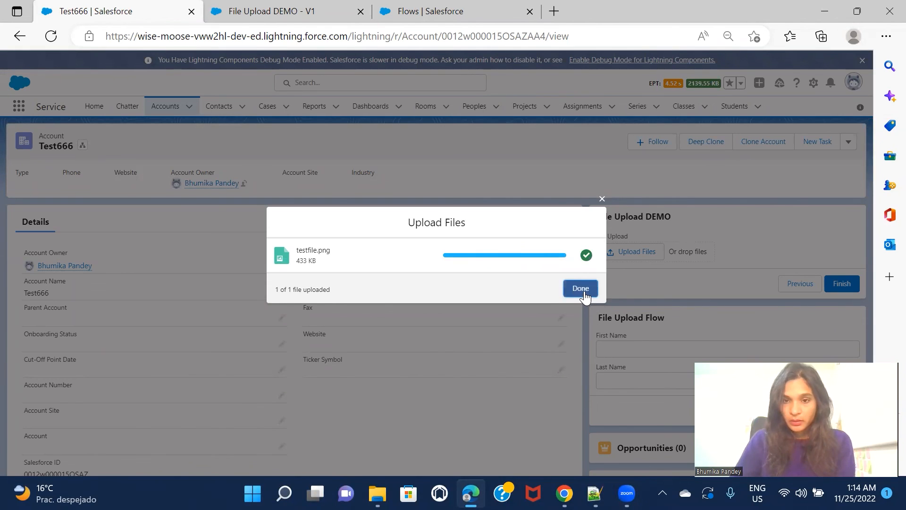
click(585, 290)
click(829, 289)
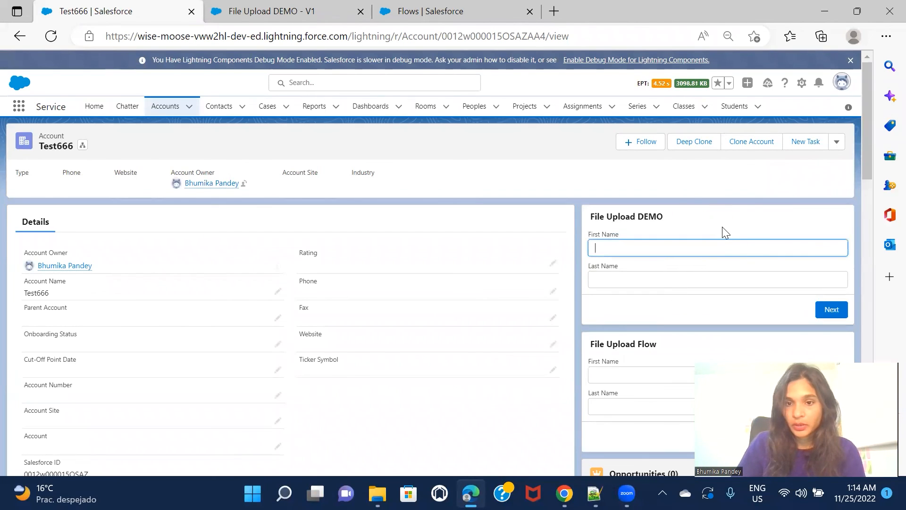
Step: Open the new contact from the account's Contacts related list and check its Notes & Attachments for the uploaded file
scroll(706, 227, down, 6)
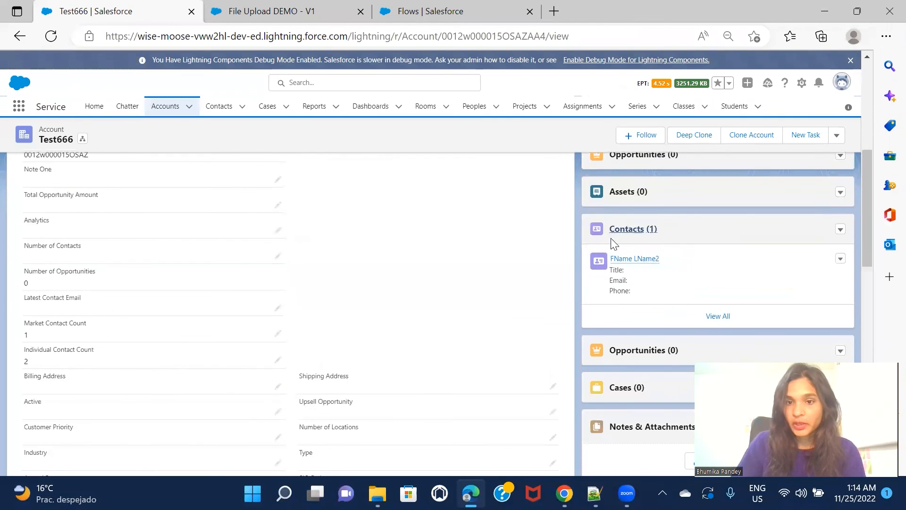
click(643, 259)
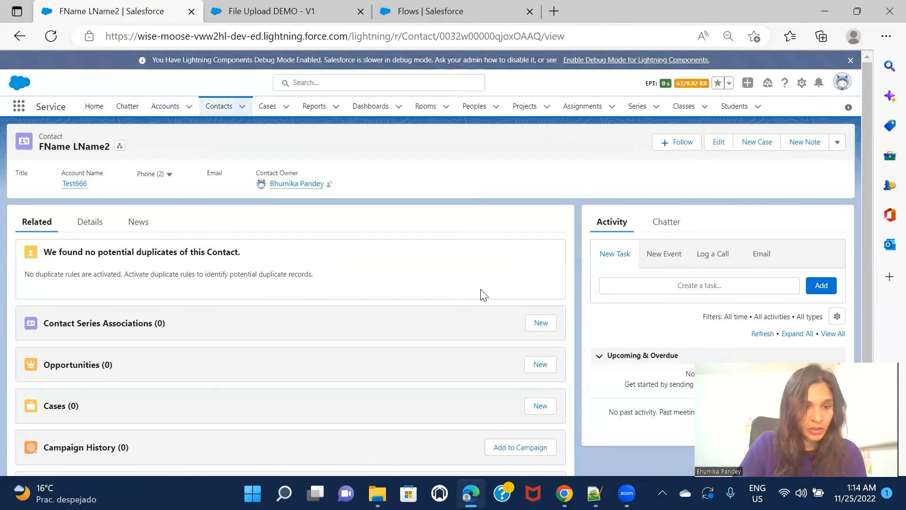
scroll(480, 289, down, 1)
scroll(480, 289, down, 2)
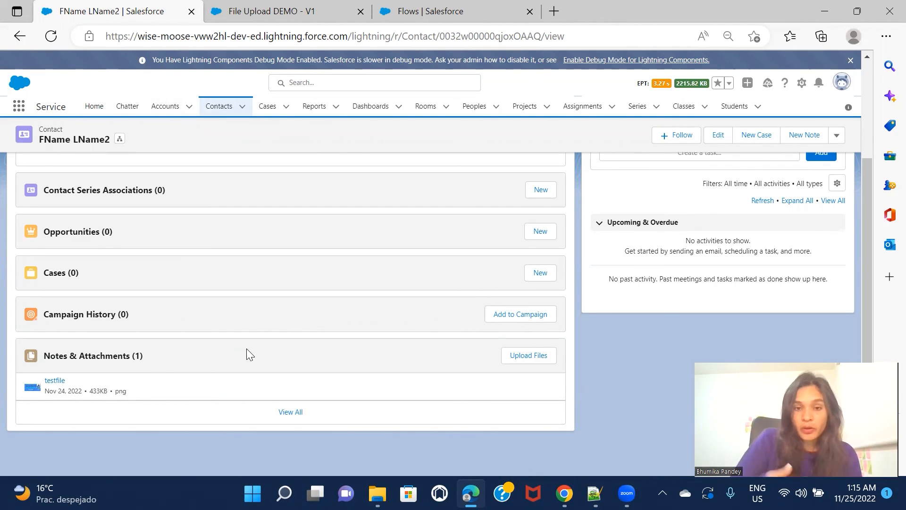
scroll(247, 348, up, 1)
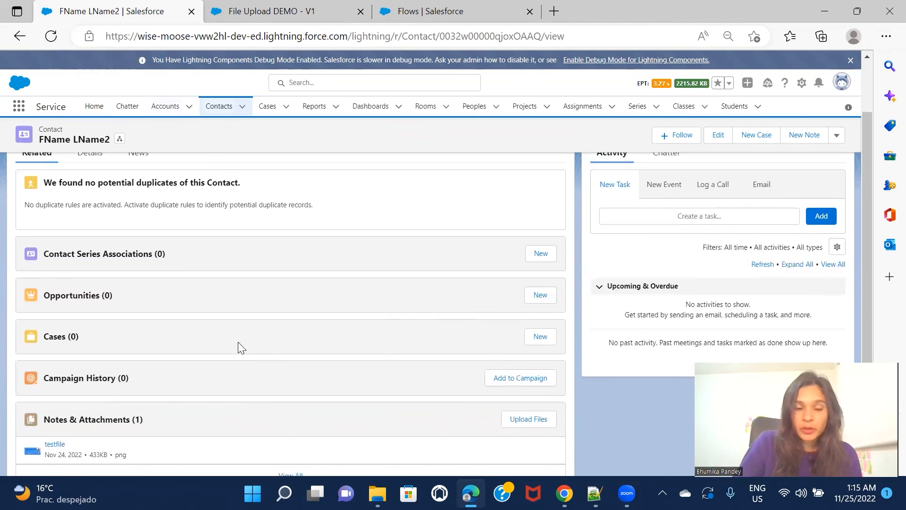
scroll(409, 311, up, 1)
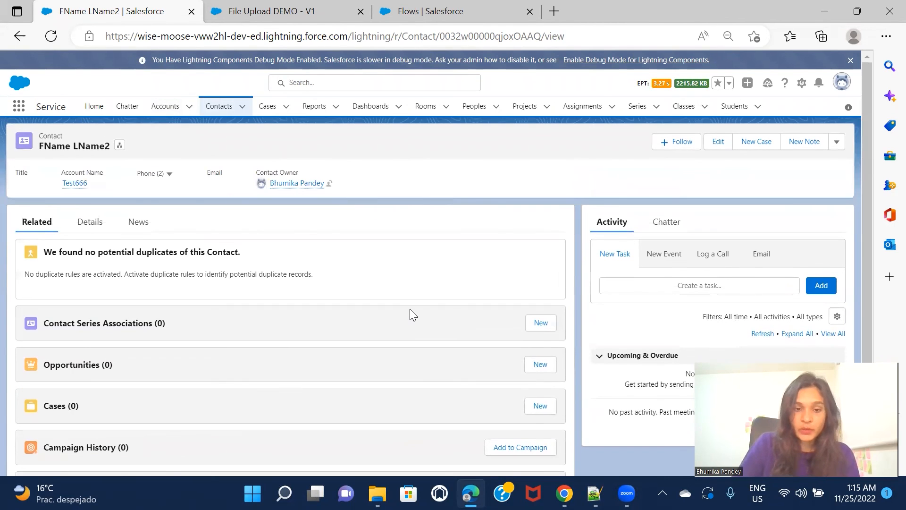